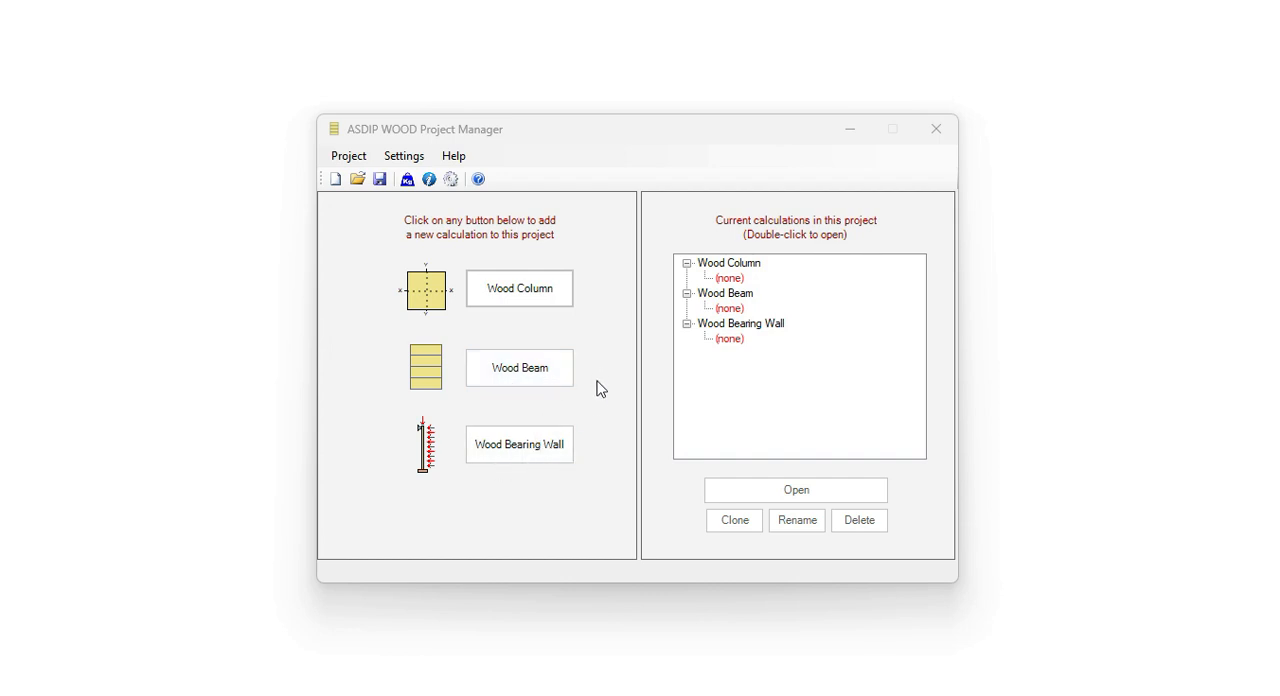
Step: Add a wood beam calculation named "Glulam, braced at 8' spacing" to the project and open it
{"action": "left_click", "coordinate": [522, 372]}
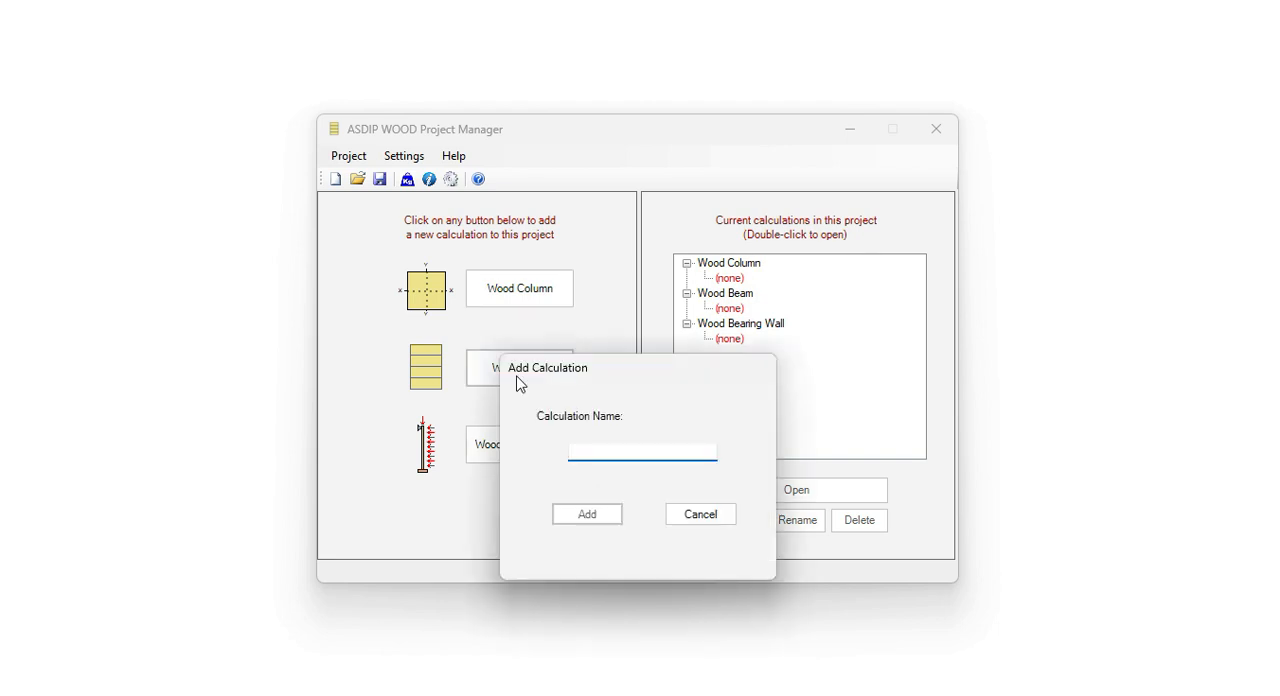
{"action": "type", "text": "Glulam, braced at 8' spacing"}
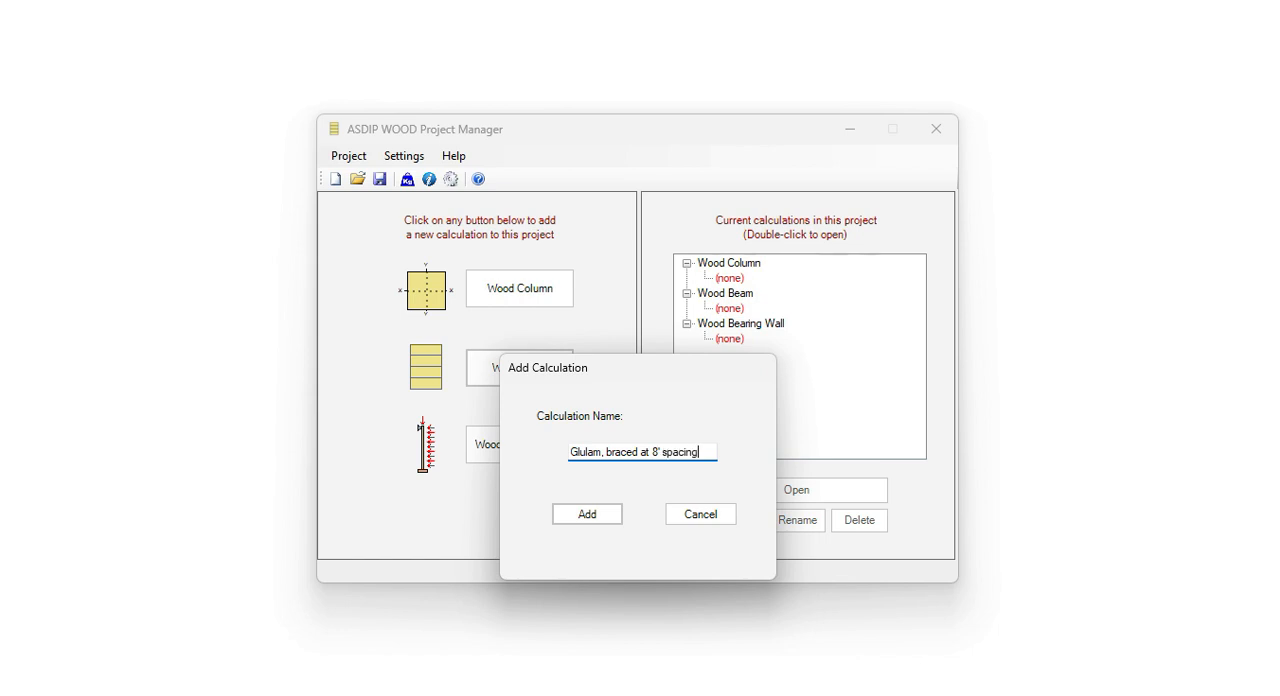
{"action": "left_click", "coordinate": [585, 516]}
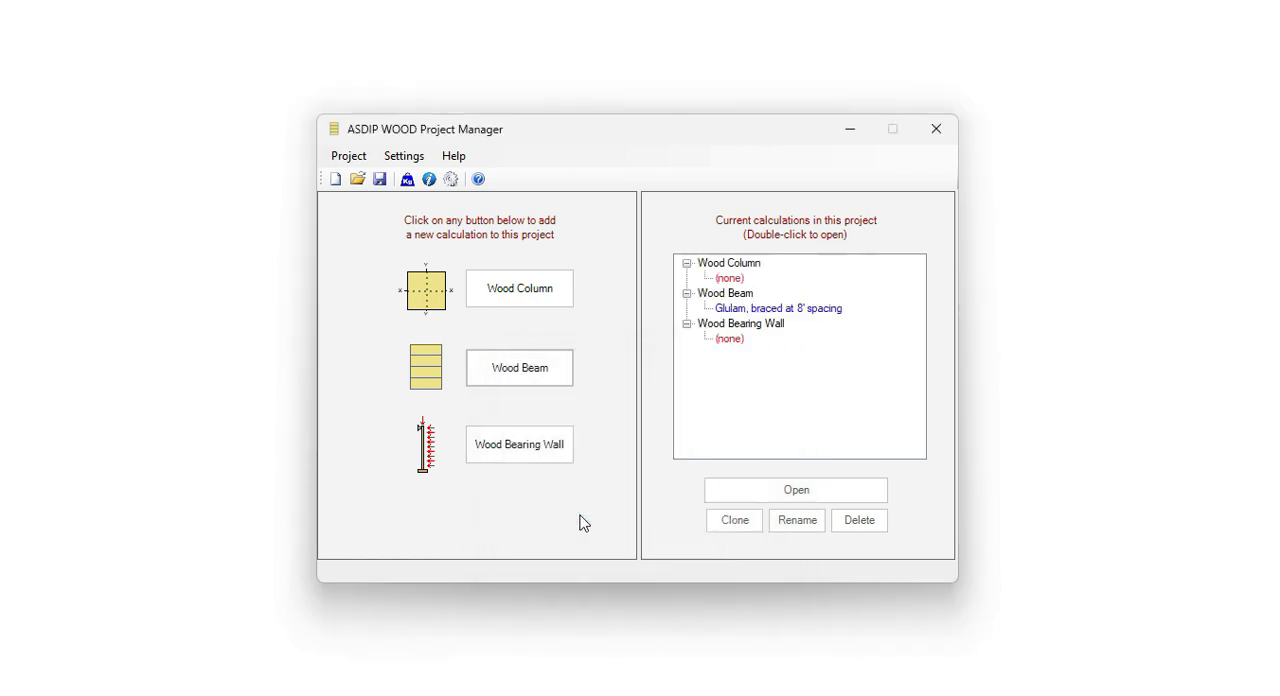
{"action": "double_click", "coordinate": [760, 309]}
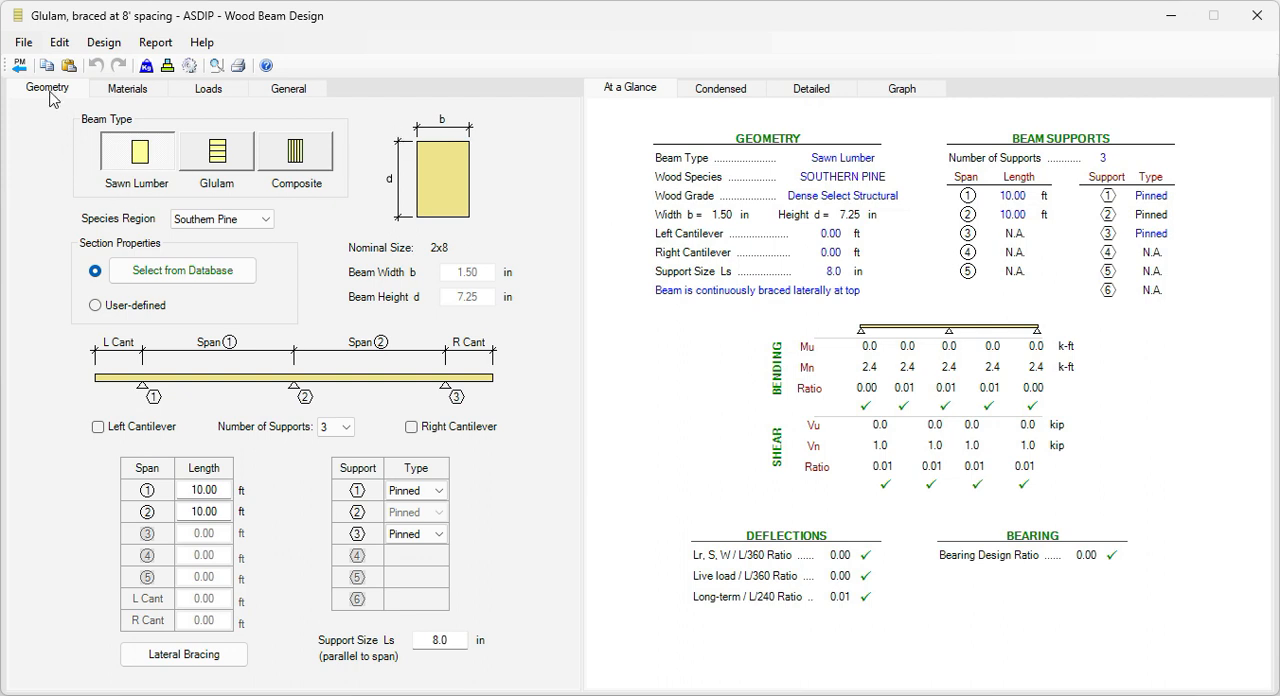
Step: Set the beam type to Glulam and the species region to Western Species
{"action": "left_click", "coordinate": [215, 157]}
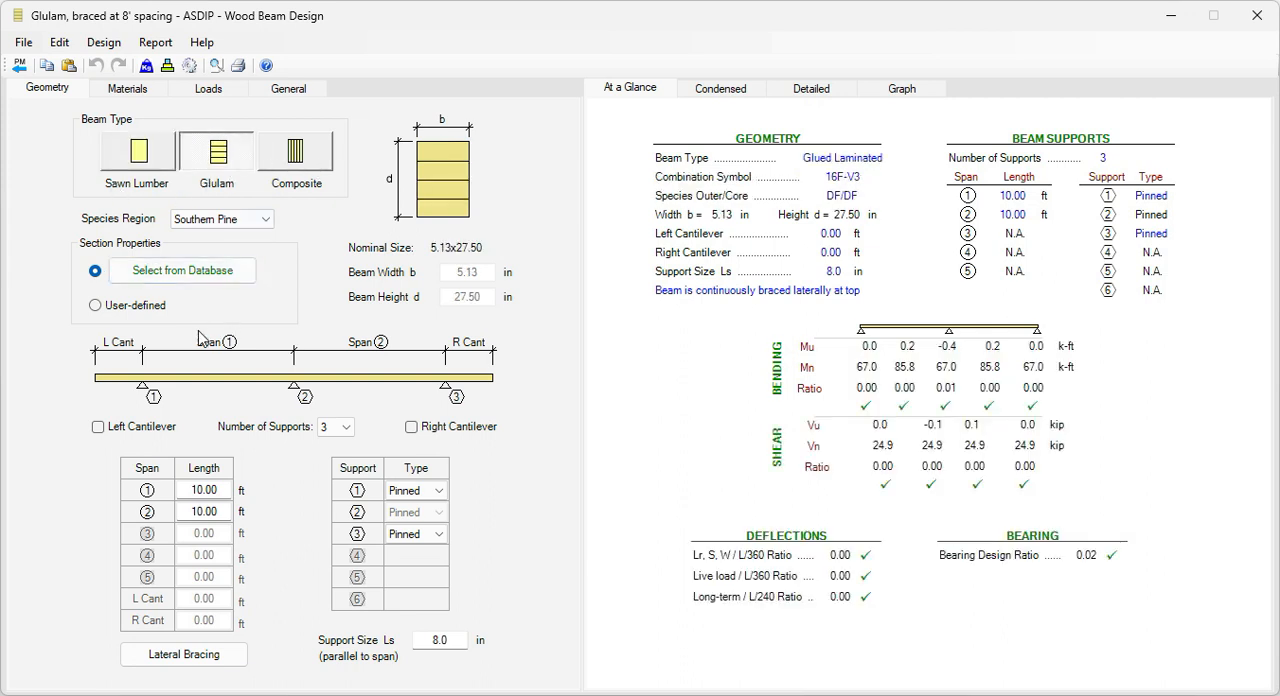
{"action": "left_click", "coordinate": [268, 222]}
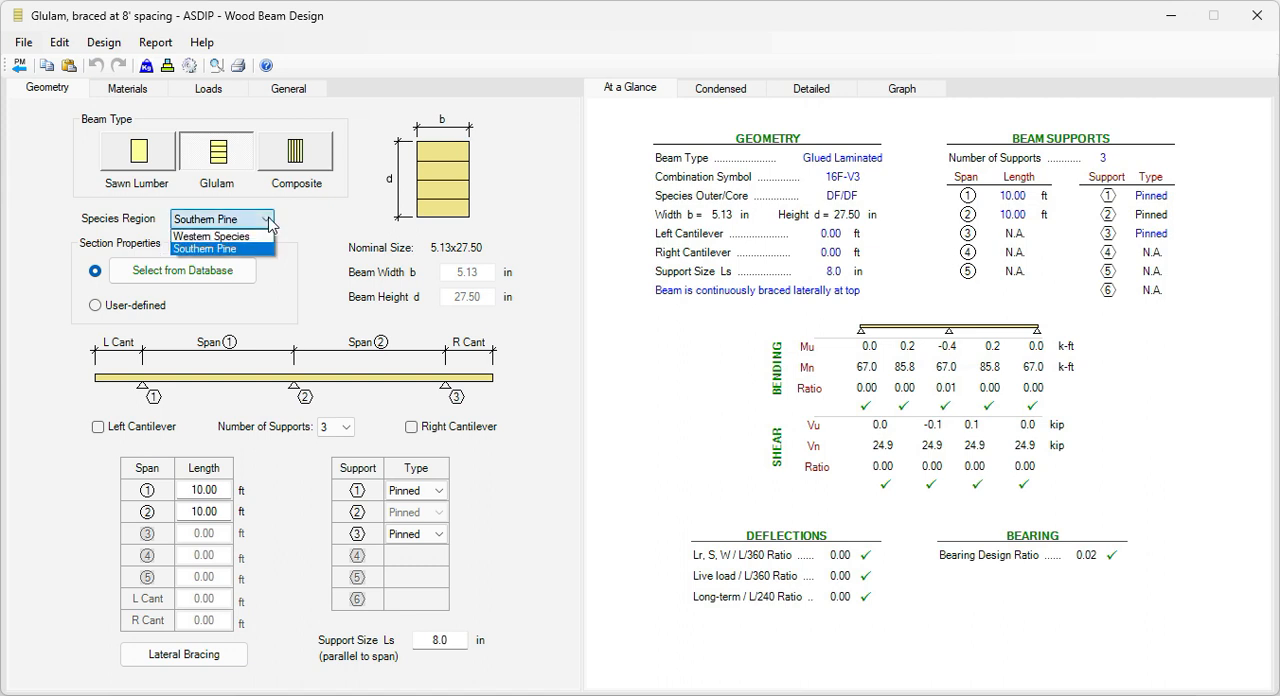
{"action": "left_click", "coordinate": [239, 237]}
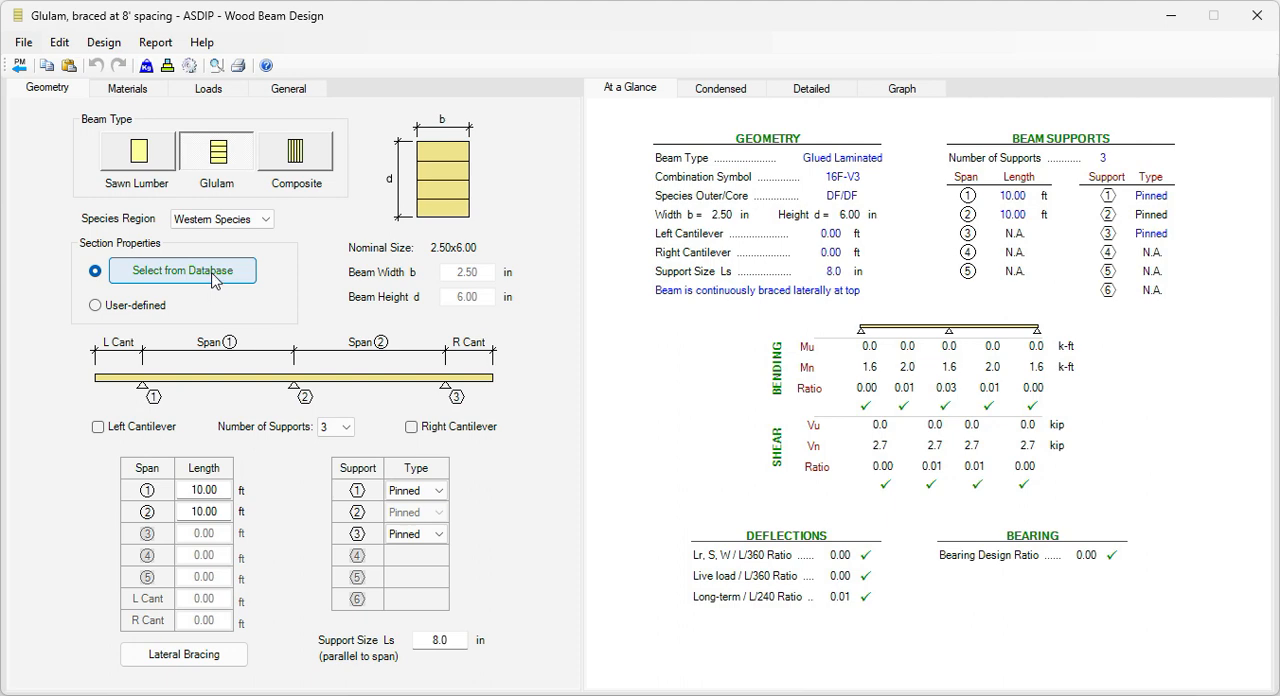
{"action": "left_click", "coordinate": [213, 277]}
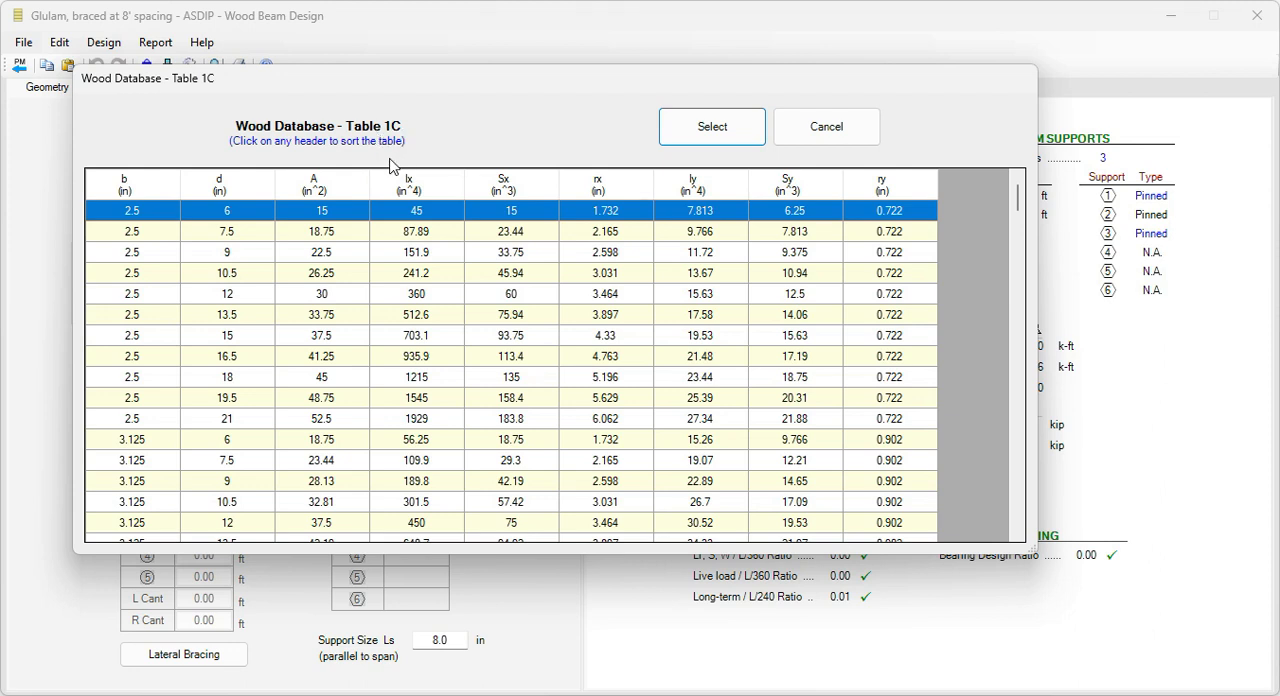
{"action": "scroll", "coordinate": [430, 335], "scroll_direction": "down", "scroll_amount": 12}
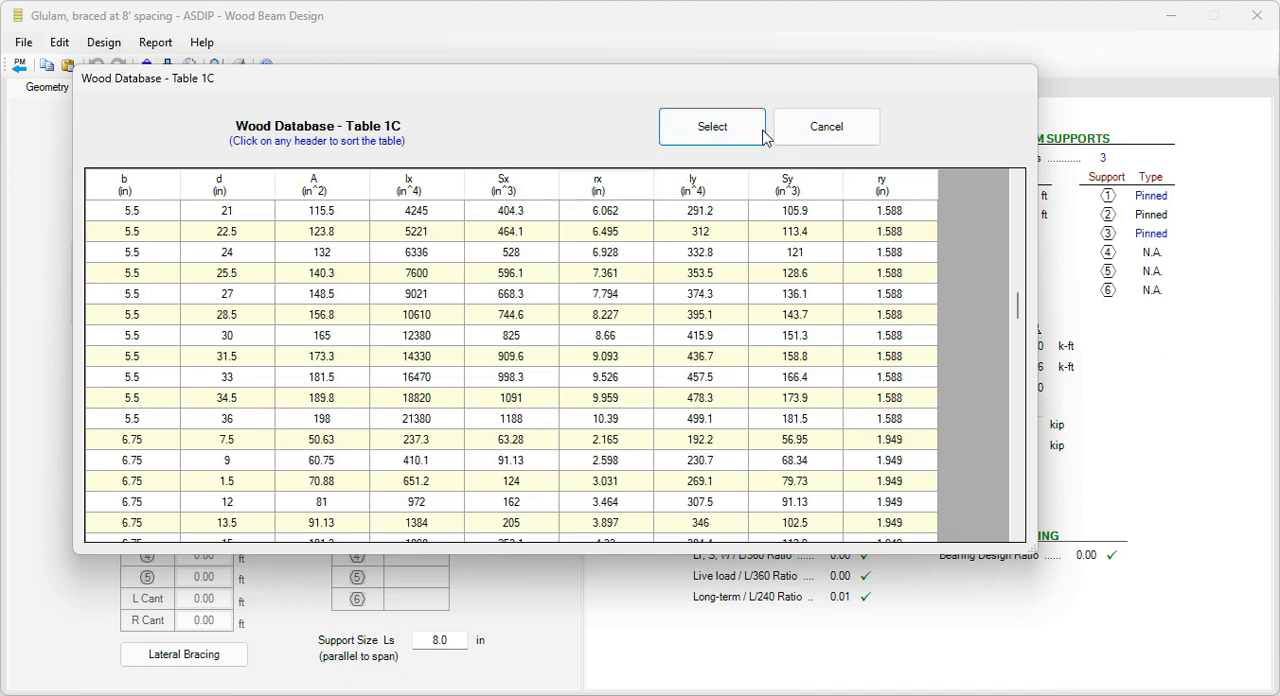
{"action": "left_click", "coordinate": [822, 134]}
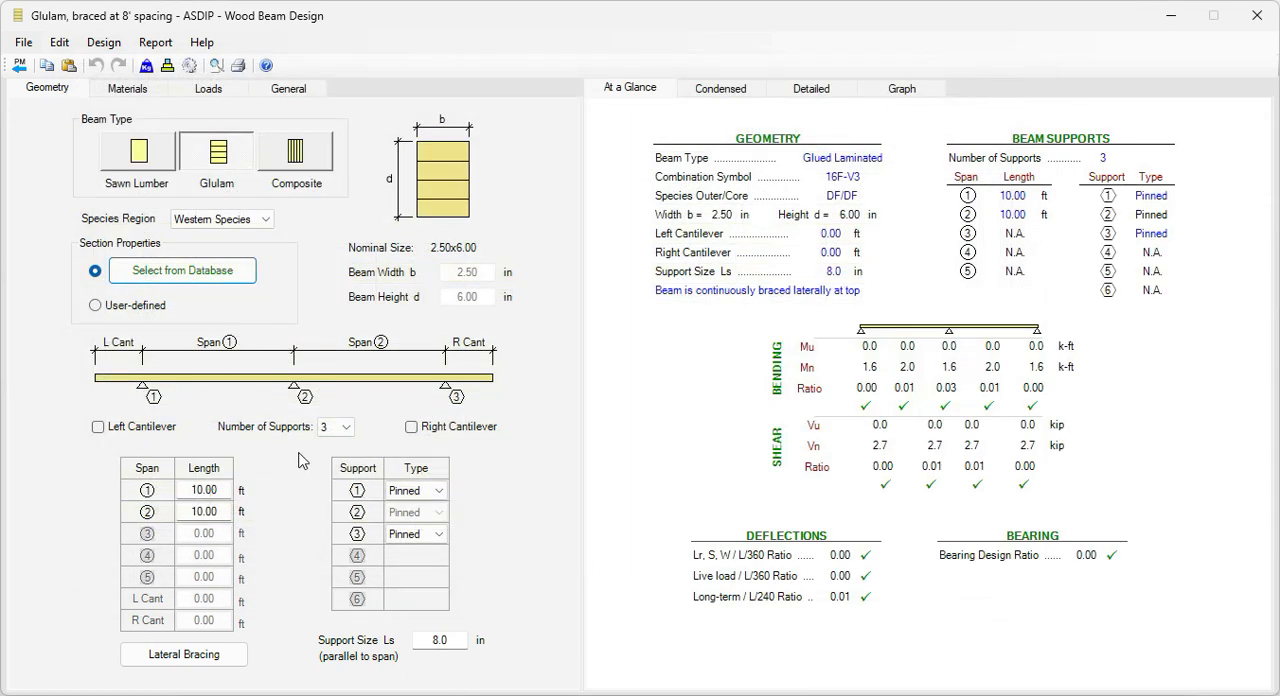
Step: Set the number of supports to 2 and the length of span 1 to 48 ft
{"action": "left_click", "coordinate": [347, 429]}
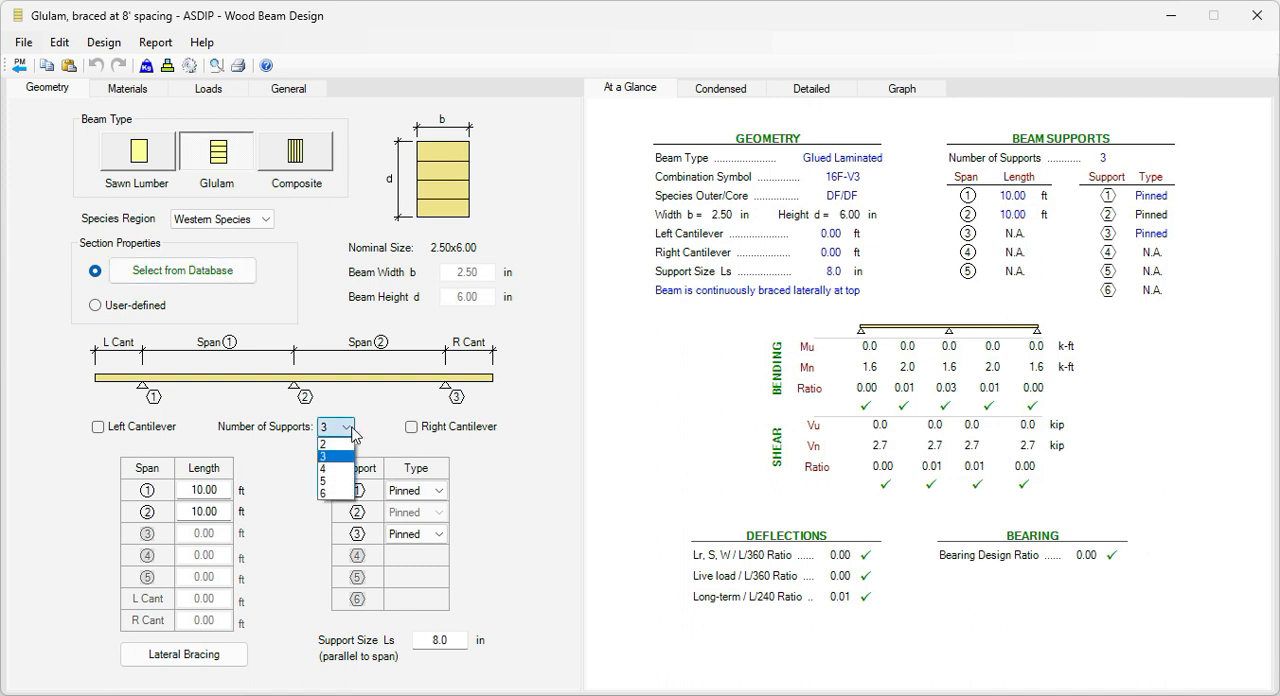
{"action": "left_click", "coordinate": [333, 447]}
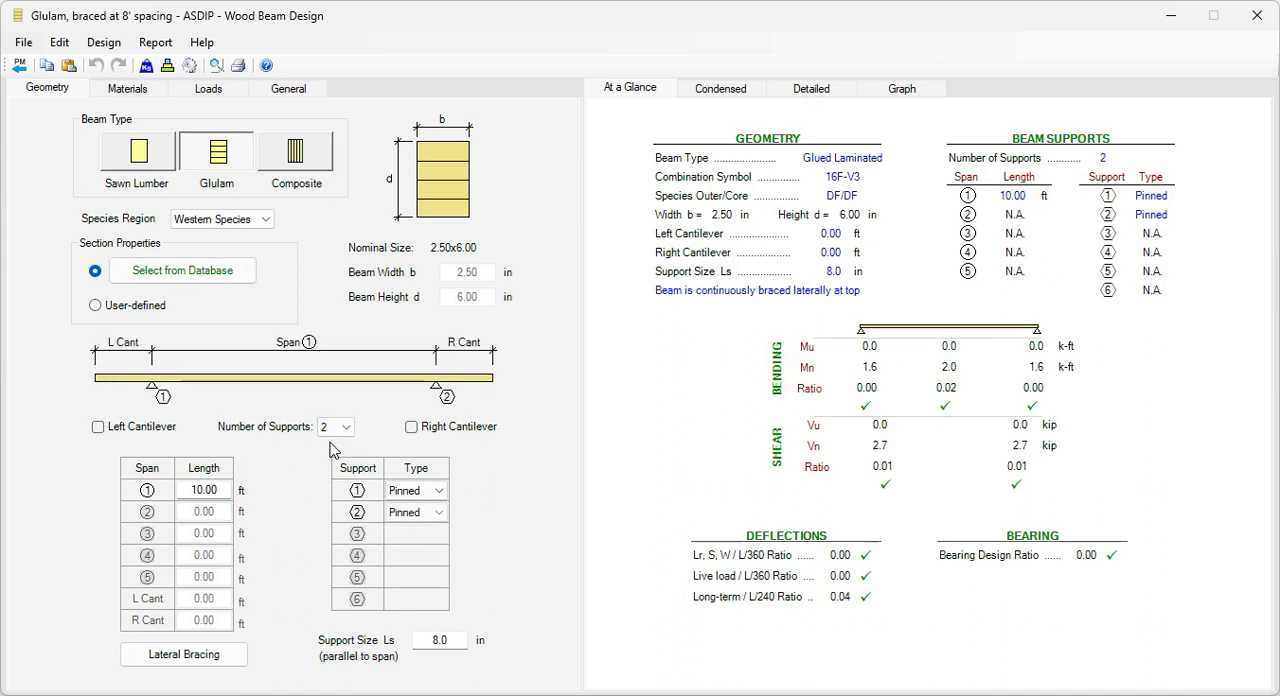
{"action": "double_click", "coordinate": [215, 490]}
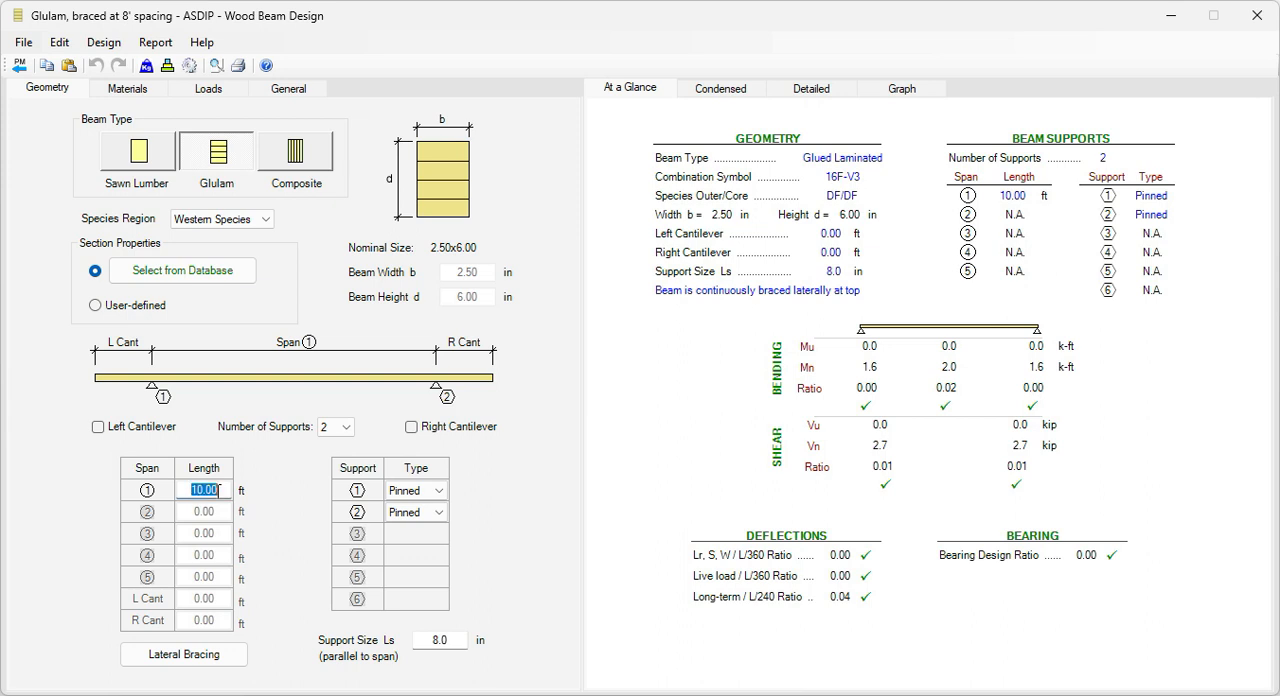
{"action": "type", "text": "48"}
{"action": "key", "text": "Return"}
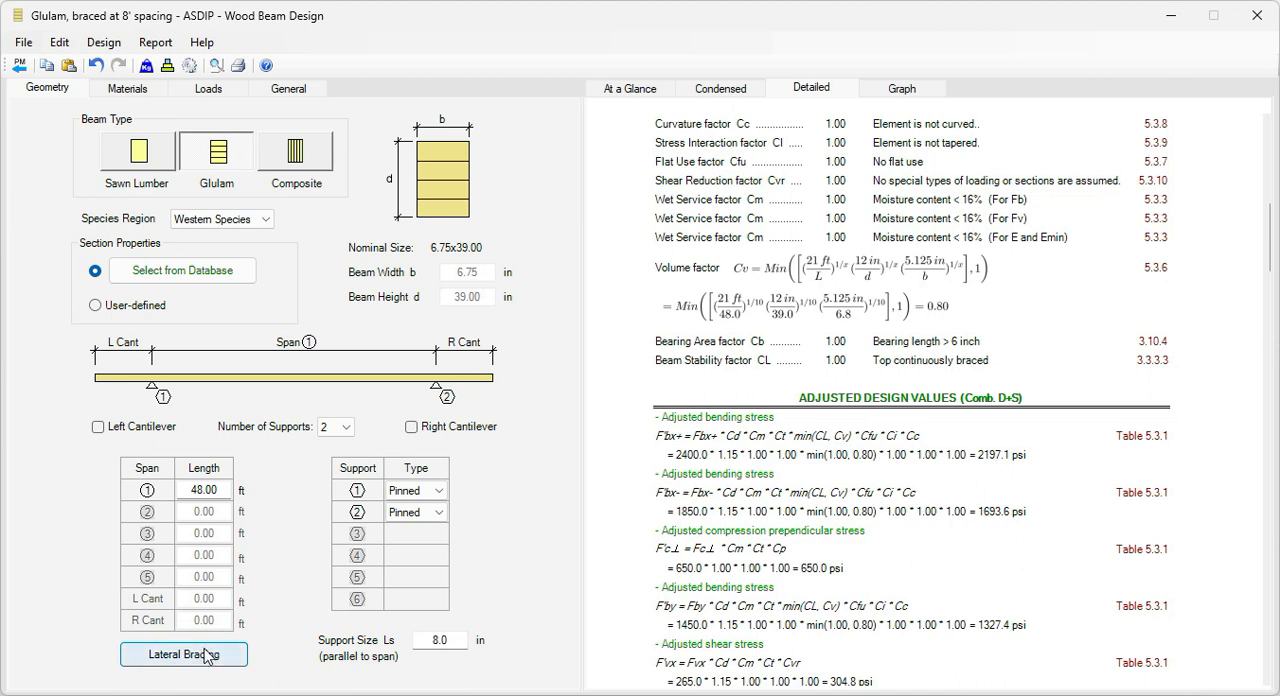
Step: Change the beam's lateral bracing to braced at a spacing of 8 ft
{"action": "left_click", "coordinate": [205, 655]}
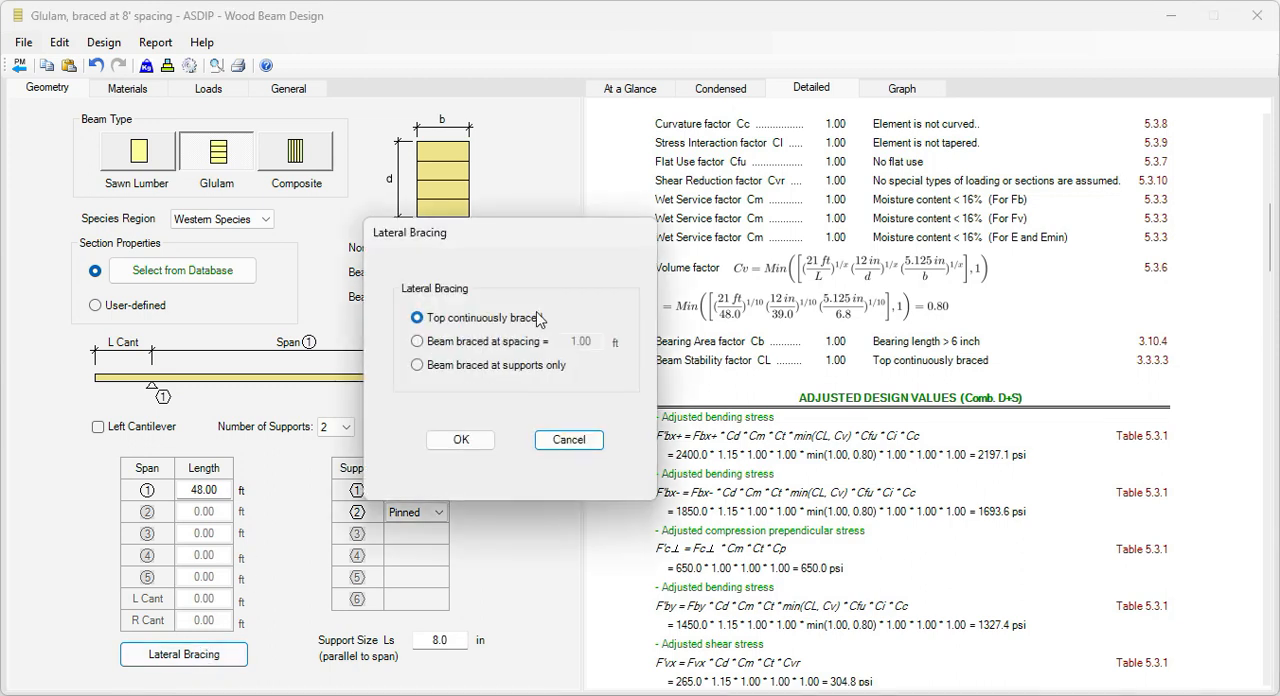
{"action": "left_click", "coordinate": [417, 342]}
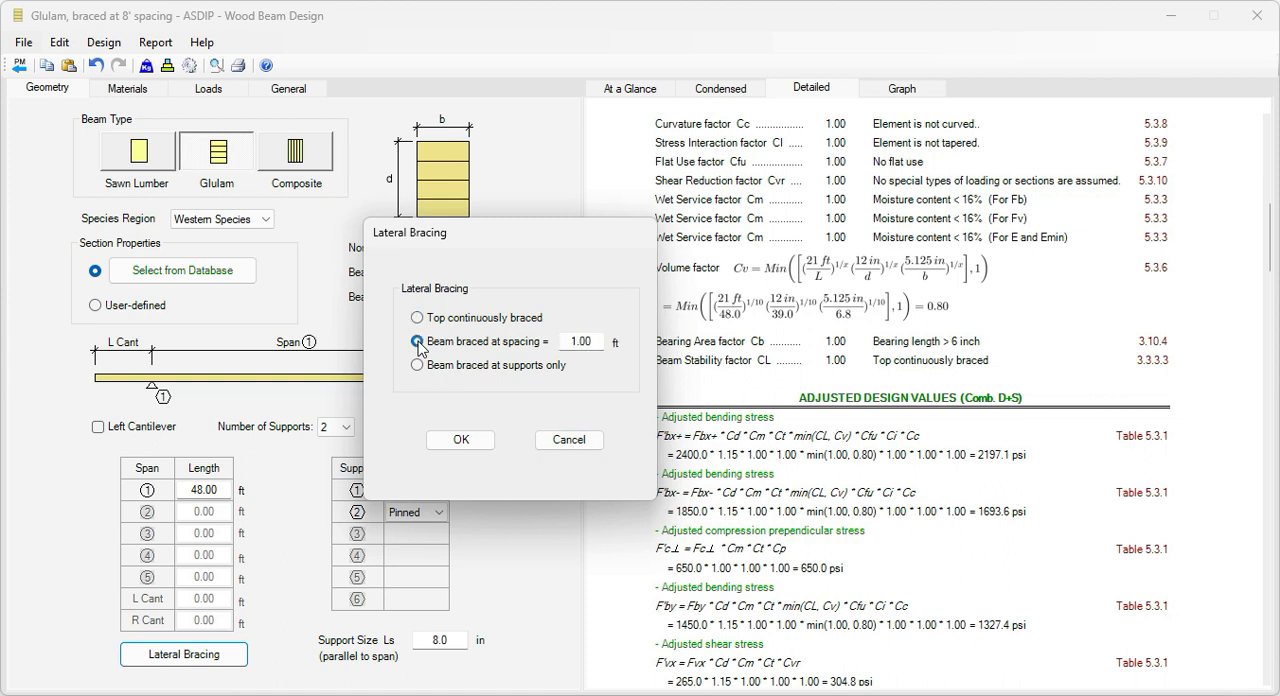
{"action": "double_click", "coordinate": [600, 340]}
{"action": "type", "text": "8"}
{"action": "left_click", "coordinate": [459, 441]}
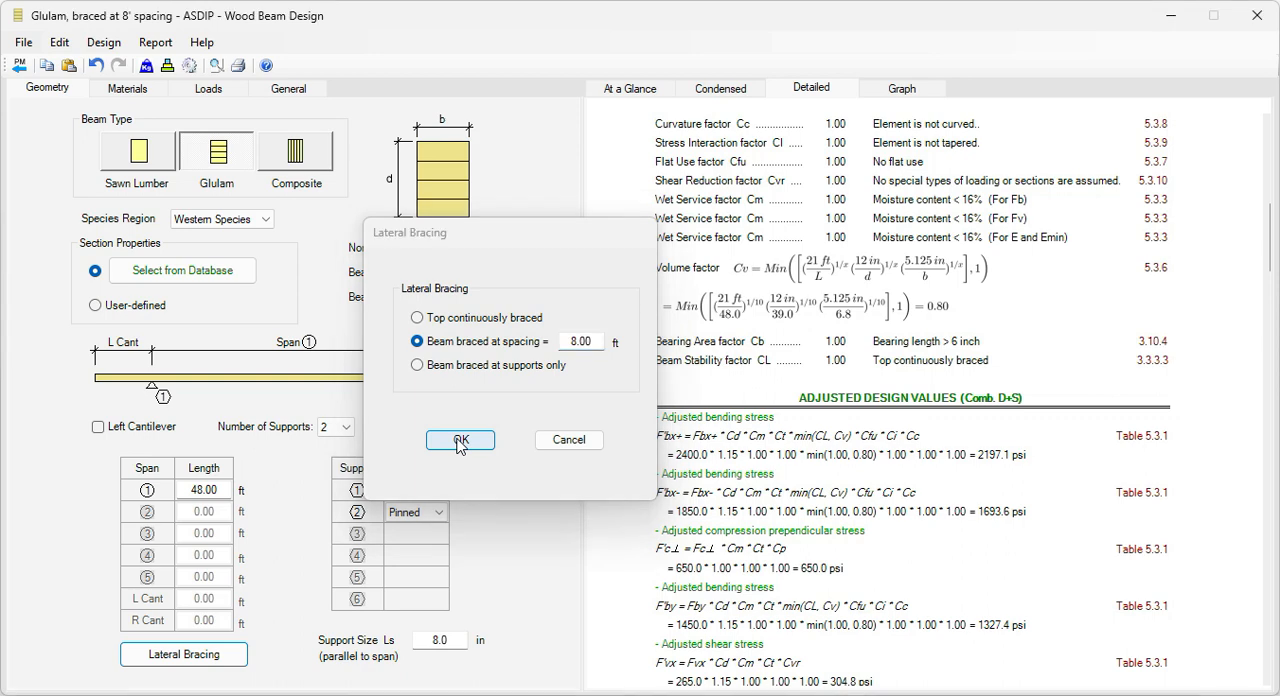
Step: Choose combination symbol 24F-V4 with DF/DF species from the wood database for the material design values
{"action": "left_click", "coordinate": [128, 88]}
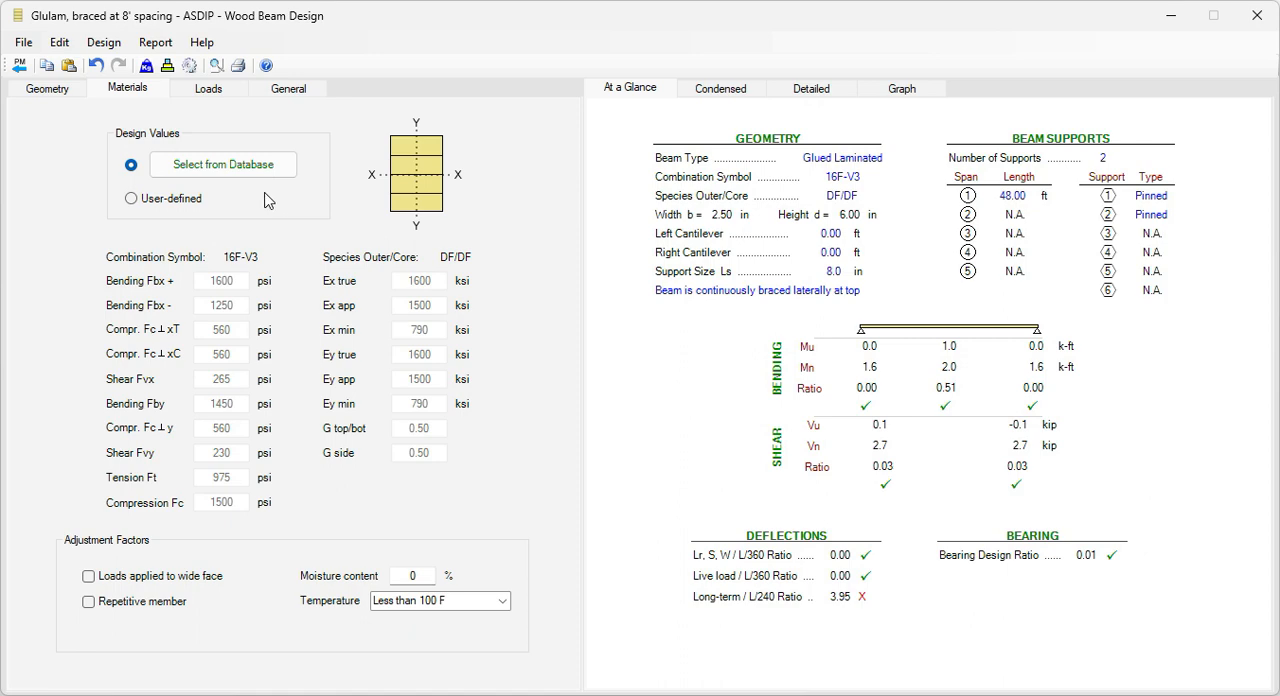
{"action": "left_click", "coordinate": [253, 165]}
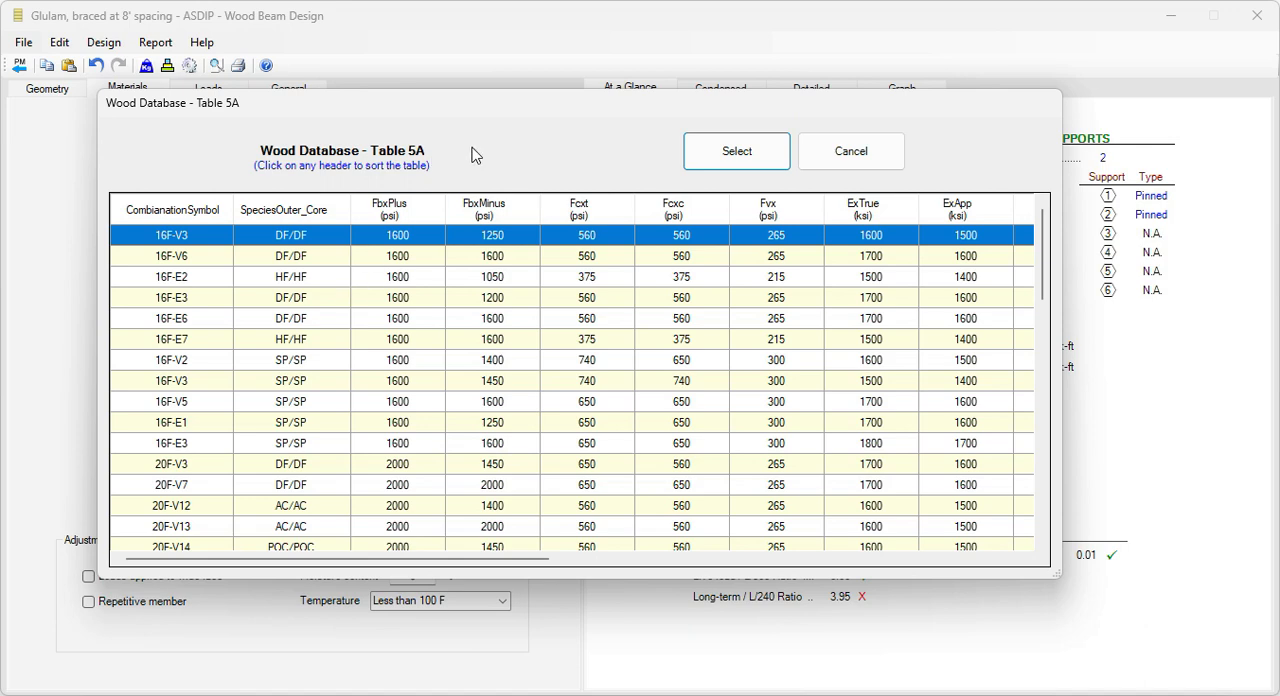
{"action": "scroll", "coordinate": [290, 408], "scroll_direction": "down", "scroll_amount": 3}
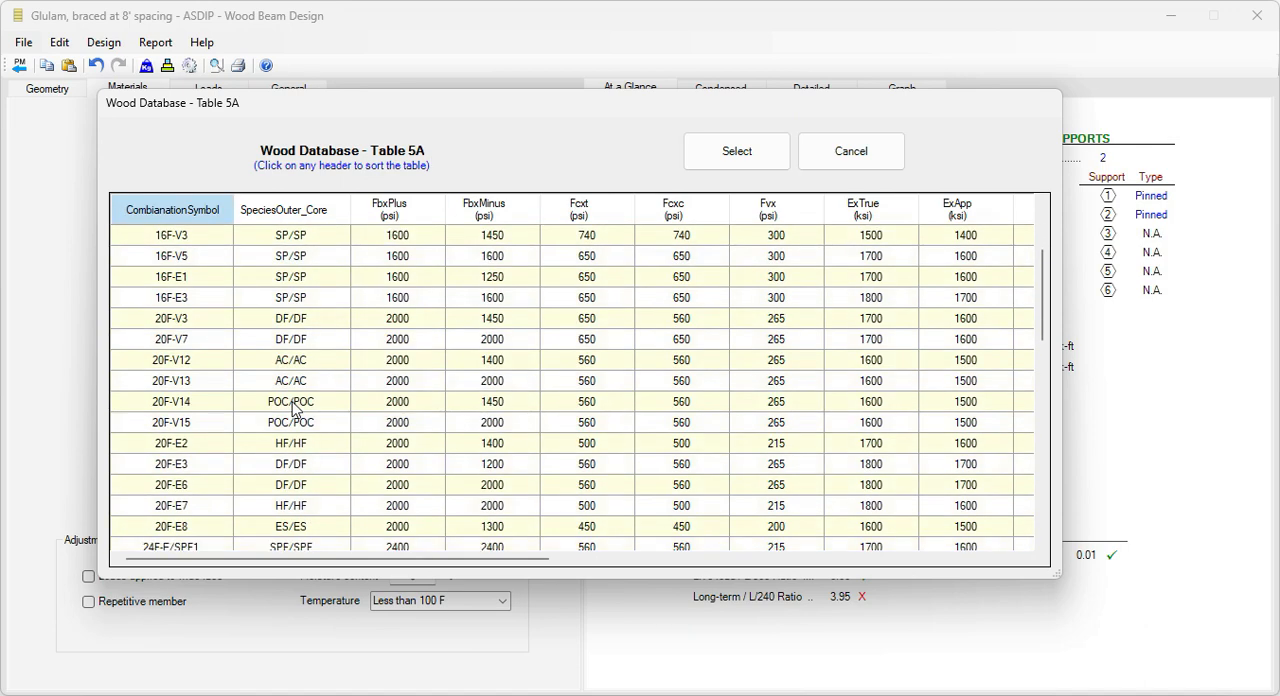
{"action": "scroll", "coordinate": [293, 408], "scroll_direction": "down", "scroll_amount": 7}
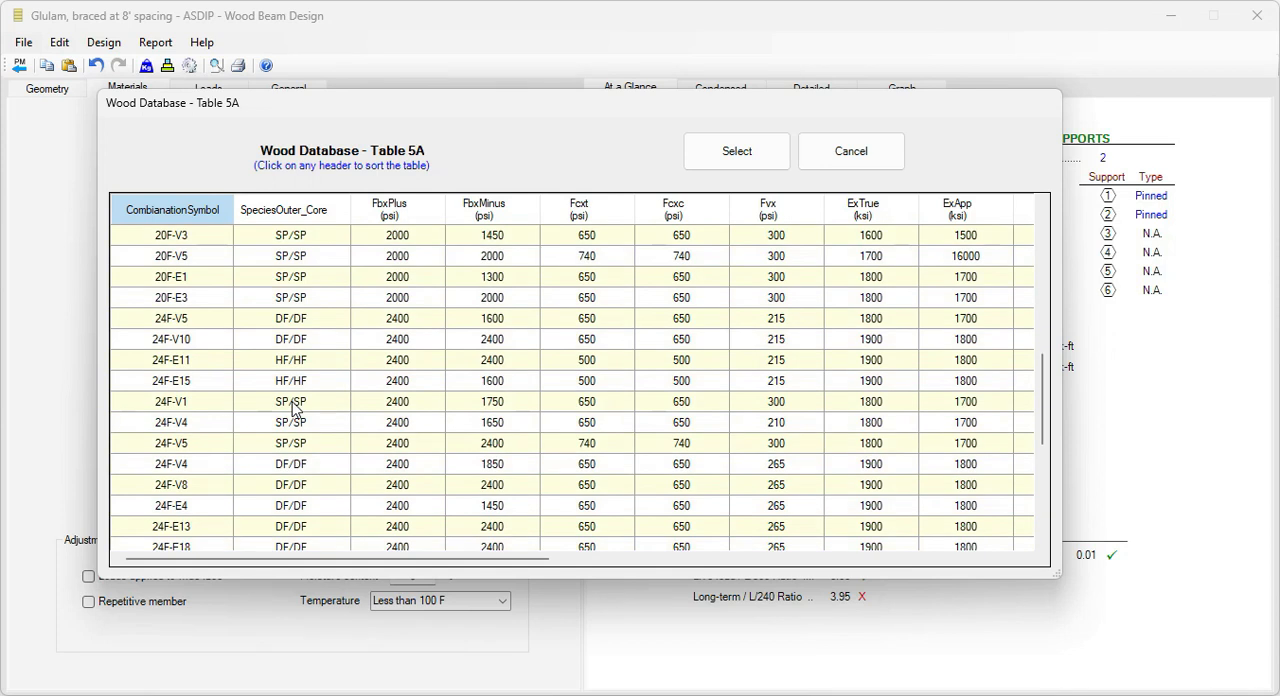
{"action": "left_click", "coordinate": [188, 428]}
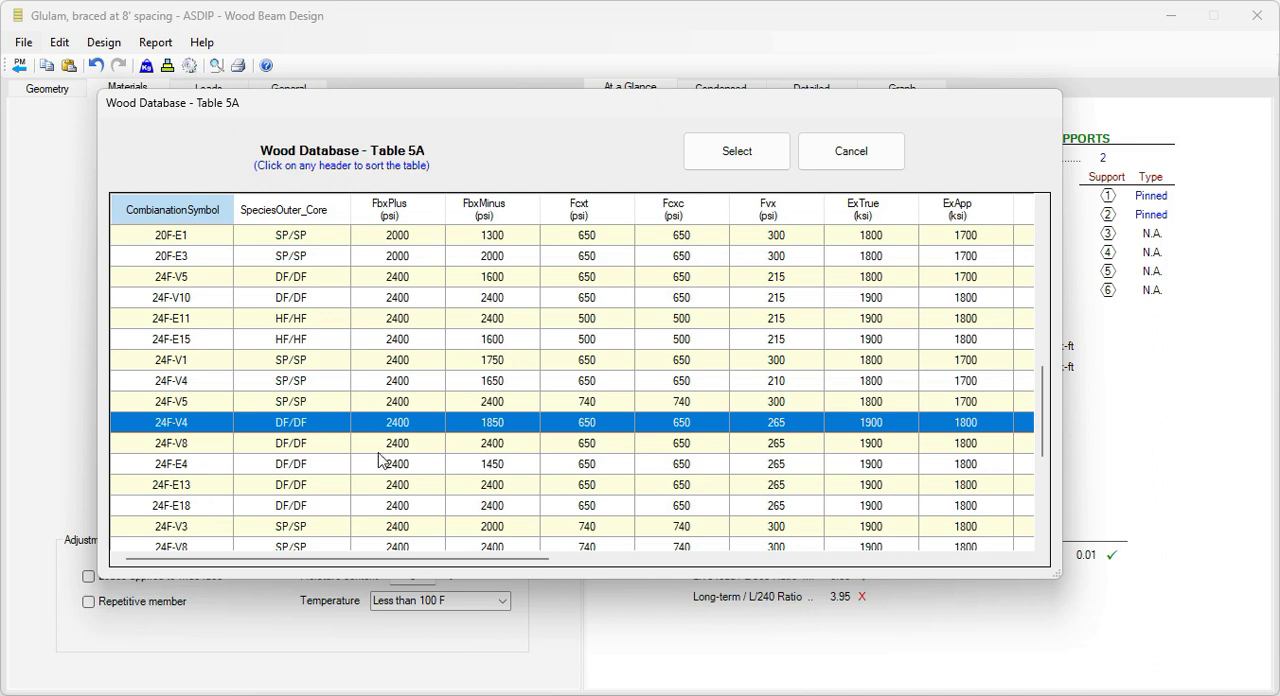
{"action": "left_click", "coordinate": [725, 151]}
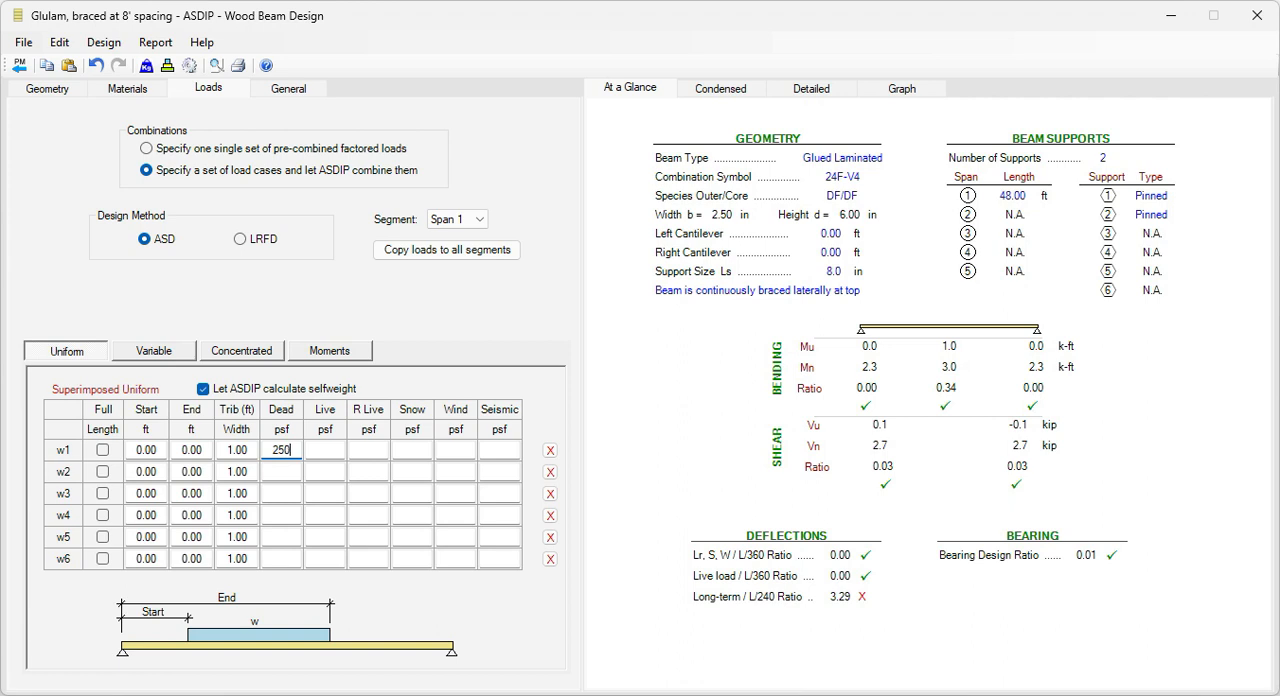
Step: Give uniform load w1 a snow load of 750 psf and apply w1 over the full length of the span
{"action": "left_click", "coordinate": [335, 450]}
{"action": "left_click", "coordinate": [420, 451]}
{"action": "type", "text": "750"}
{"action": "key", "text": "Return"}
{"action": "left_click", "coordinate": [101, 451]}
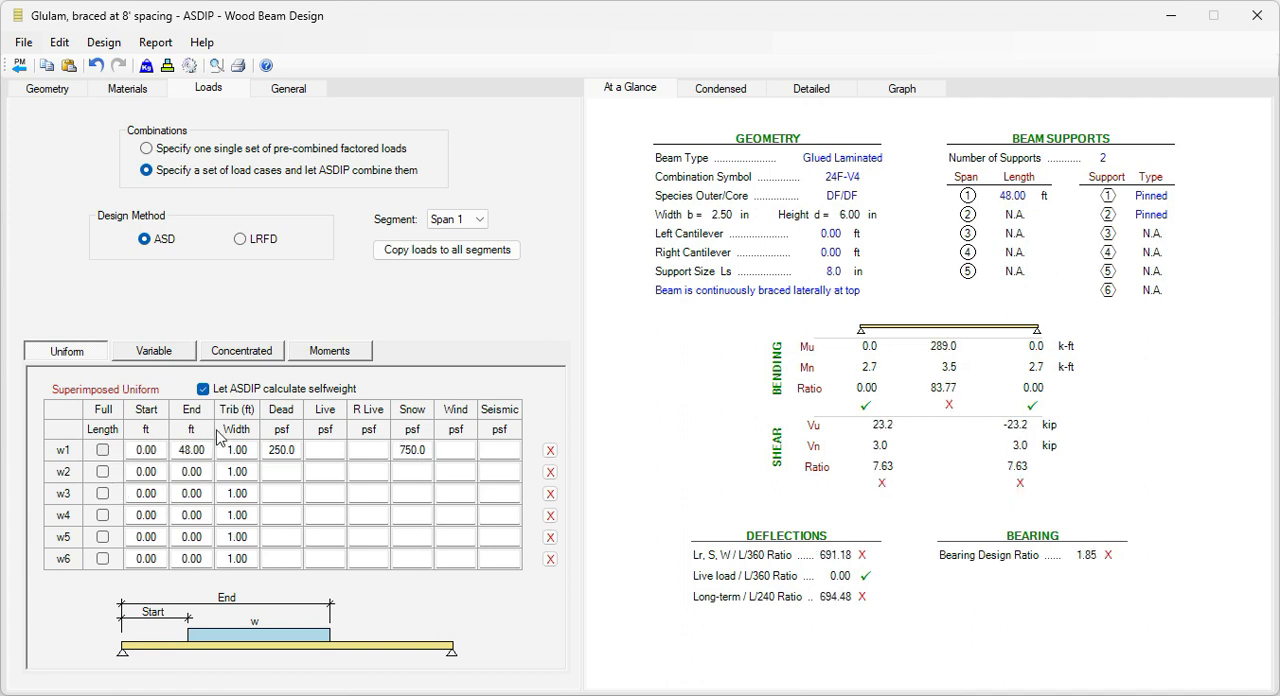
{"action": "left_click", "coordinate": [102, 450]}
Step: View the shear and moment diagrams for the D+S combination, and return to the at-a-glance results
{"action": "left_click", "coordinate": [901, 89]}
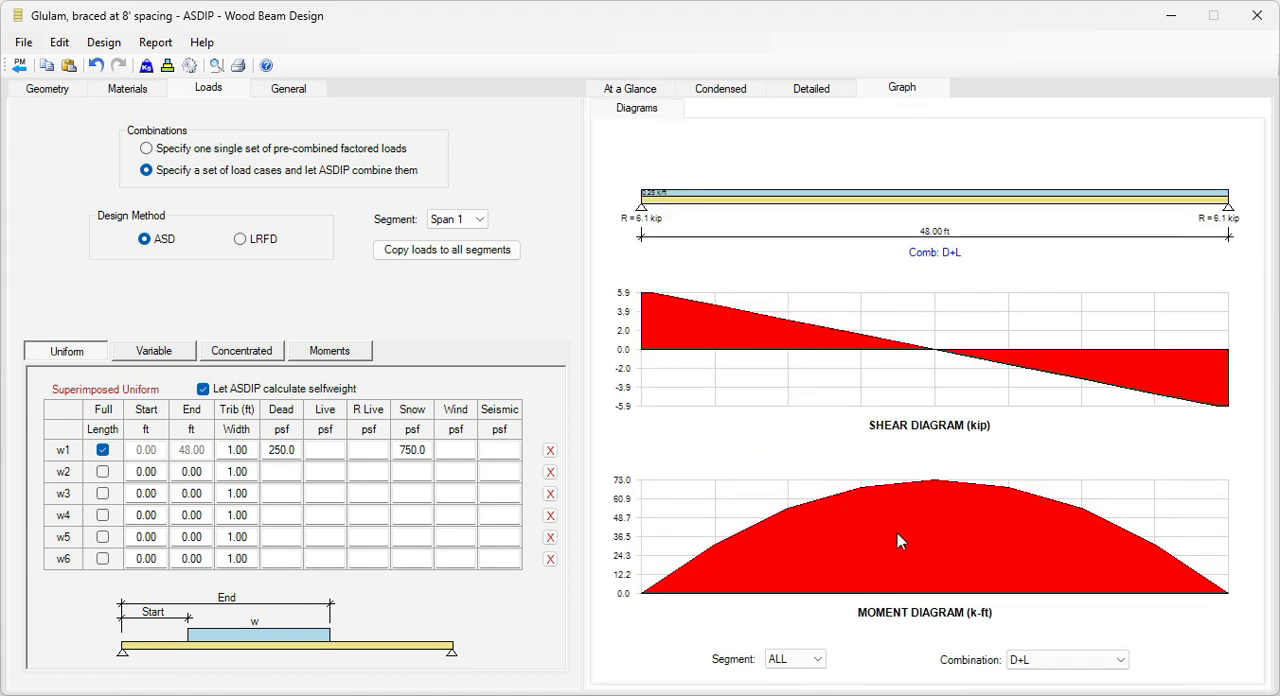
{"action": "left_click", "coordinate": [1075, 664]}
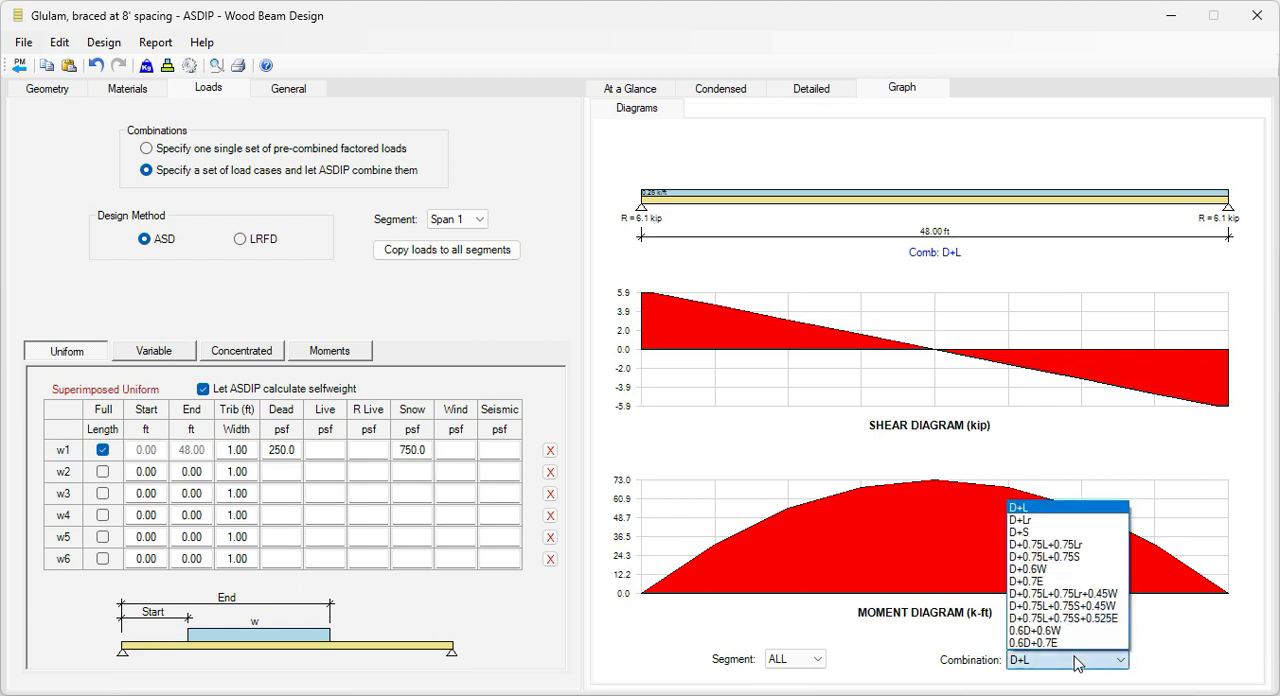
{"action": "left_click", "coordinate": [1034, 533]}
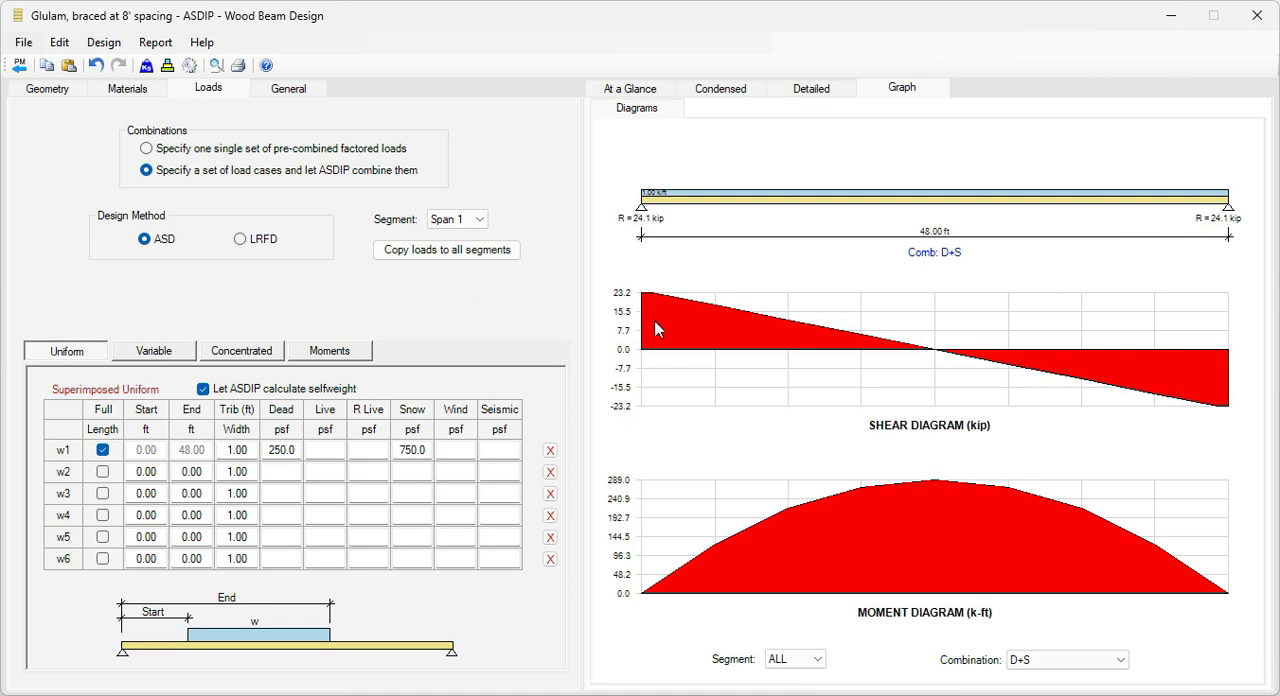
{"action": "left_click", "coordinate": [638, 89]}
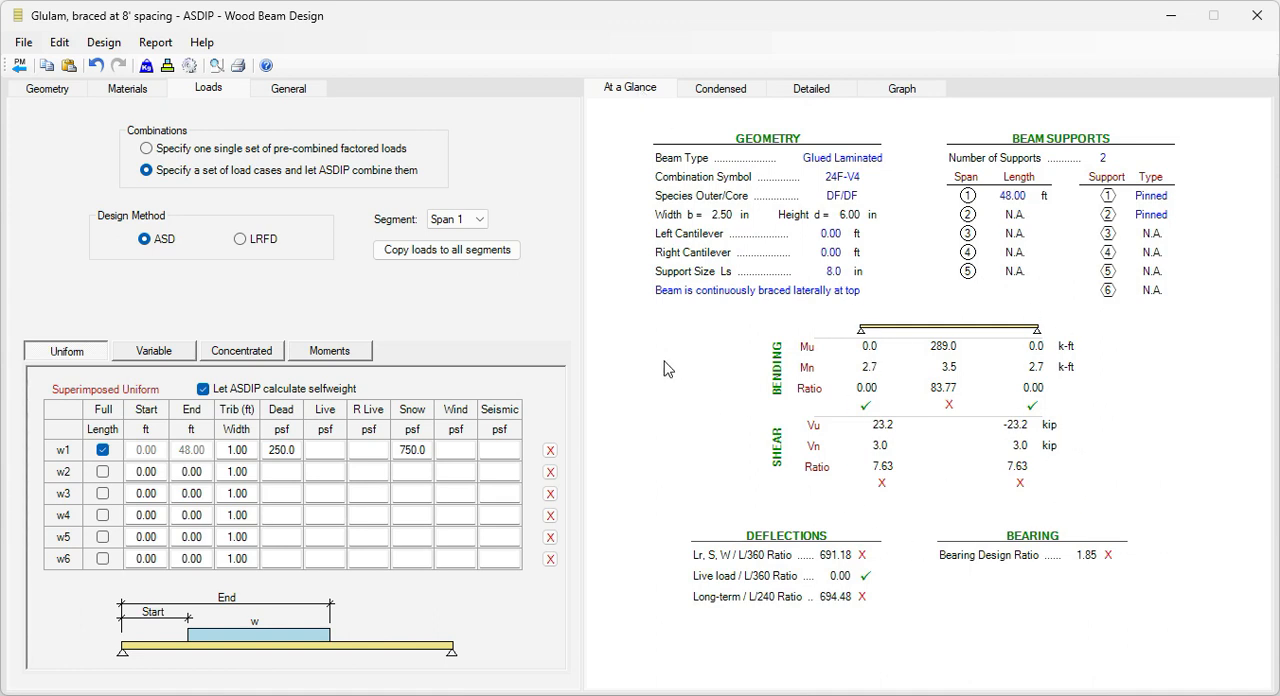
Step: Choose the 6.75 x 21 in section from the glulam section database for the beam geometry
{"action": "left_click", "coordinate": [46, 92]}
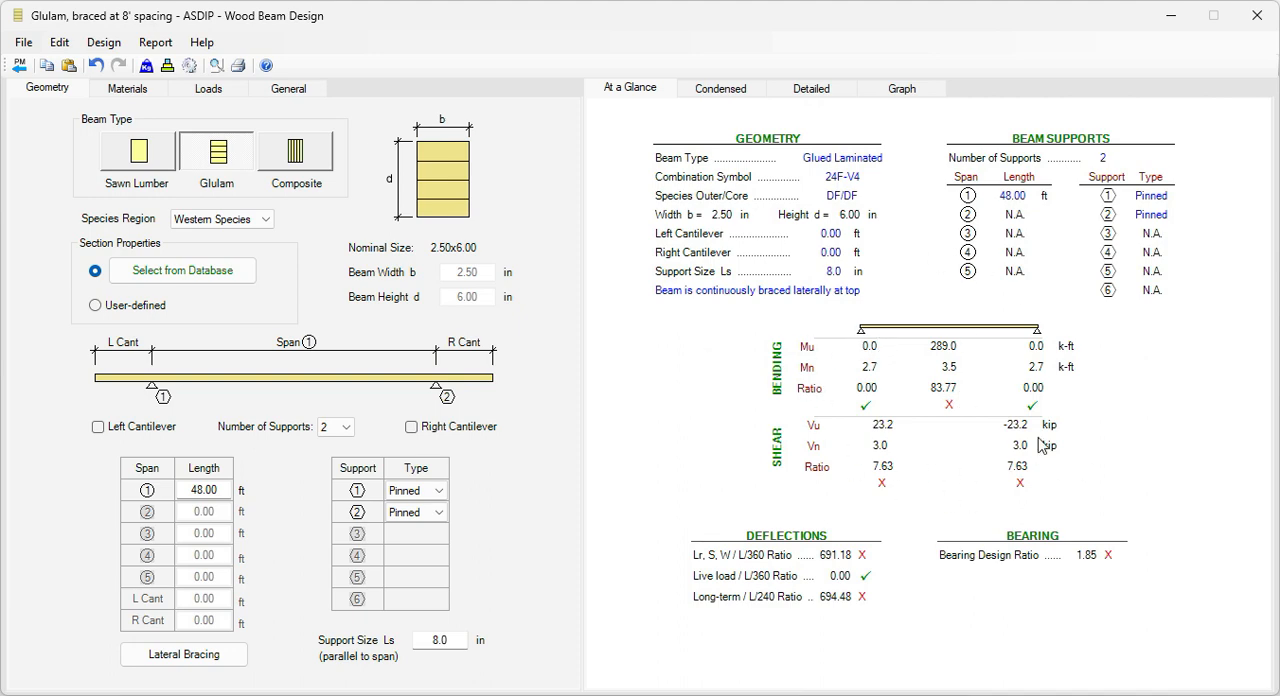
{"action": "left_click", "coordinate": [183, 277]}
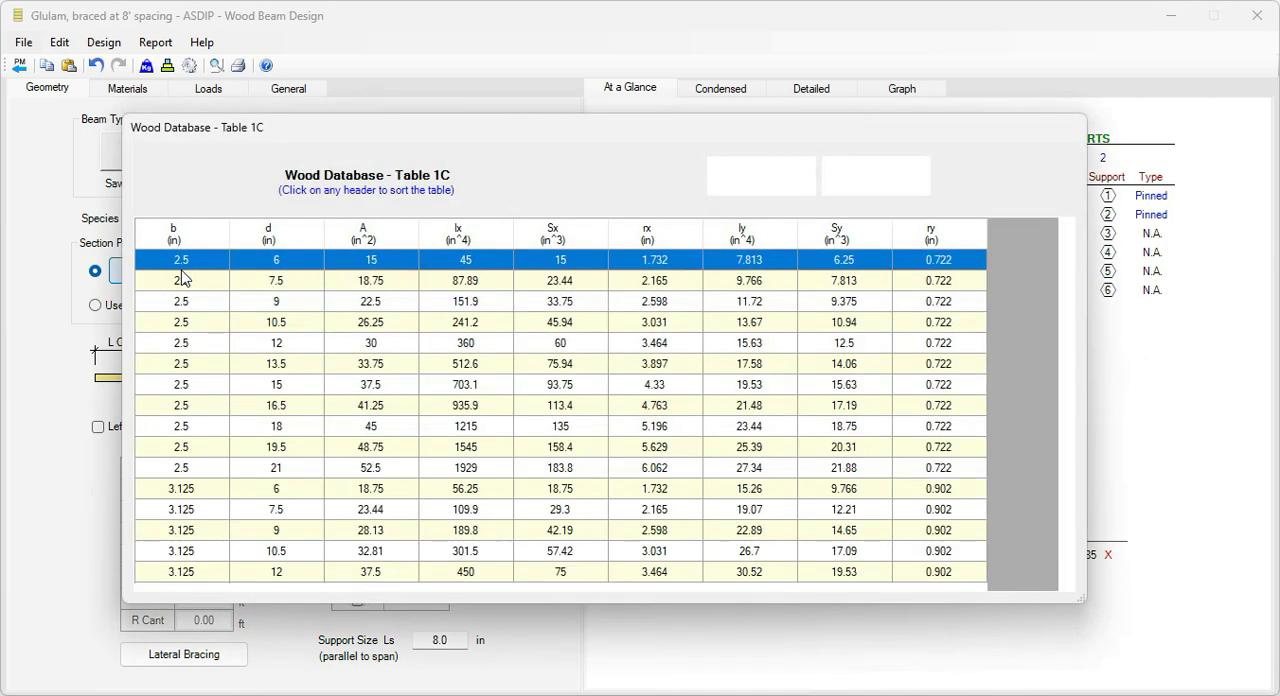
{"action": "scroll", "coordinate": [333, 428], "scroll_direction": "down", "scroll_amount": 2}
{"action": "scroll", "coordinate": [333, 428], "scroll_direction": "down", "scroll_amount": 15}
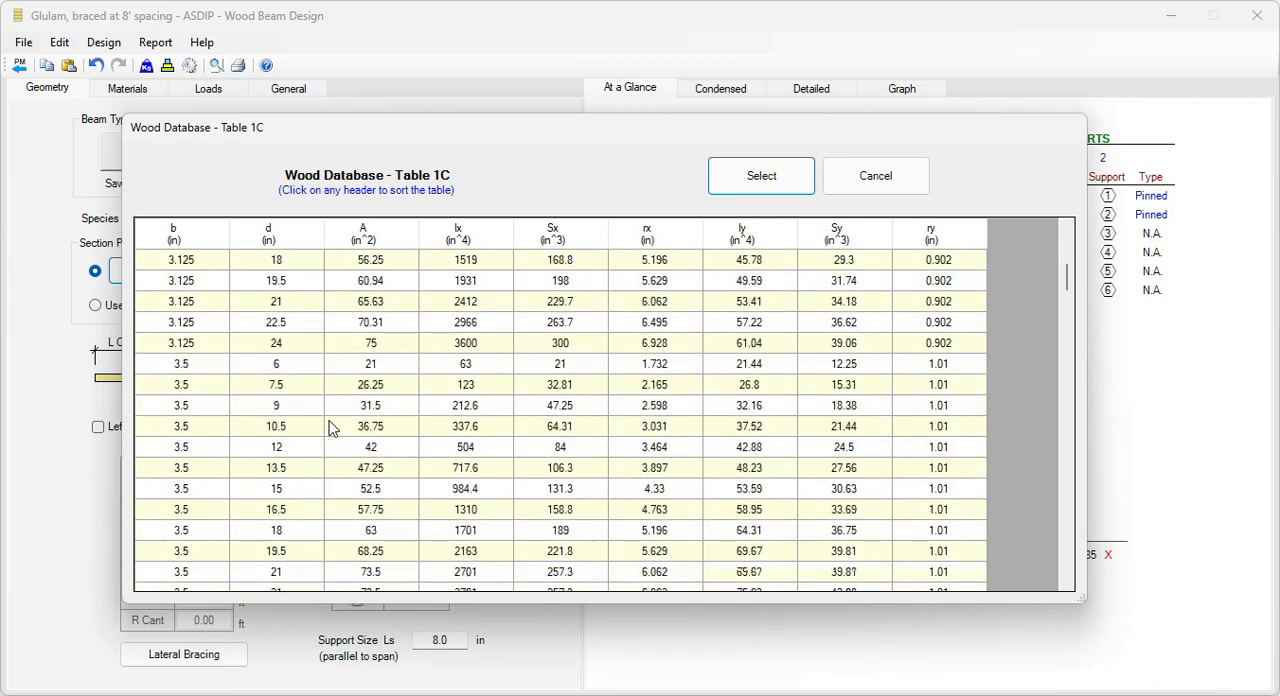
{"action": "scroll", "coordinate": [331, 421], "scroll_direction": "down", "scroll_amount": 4}
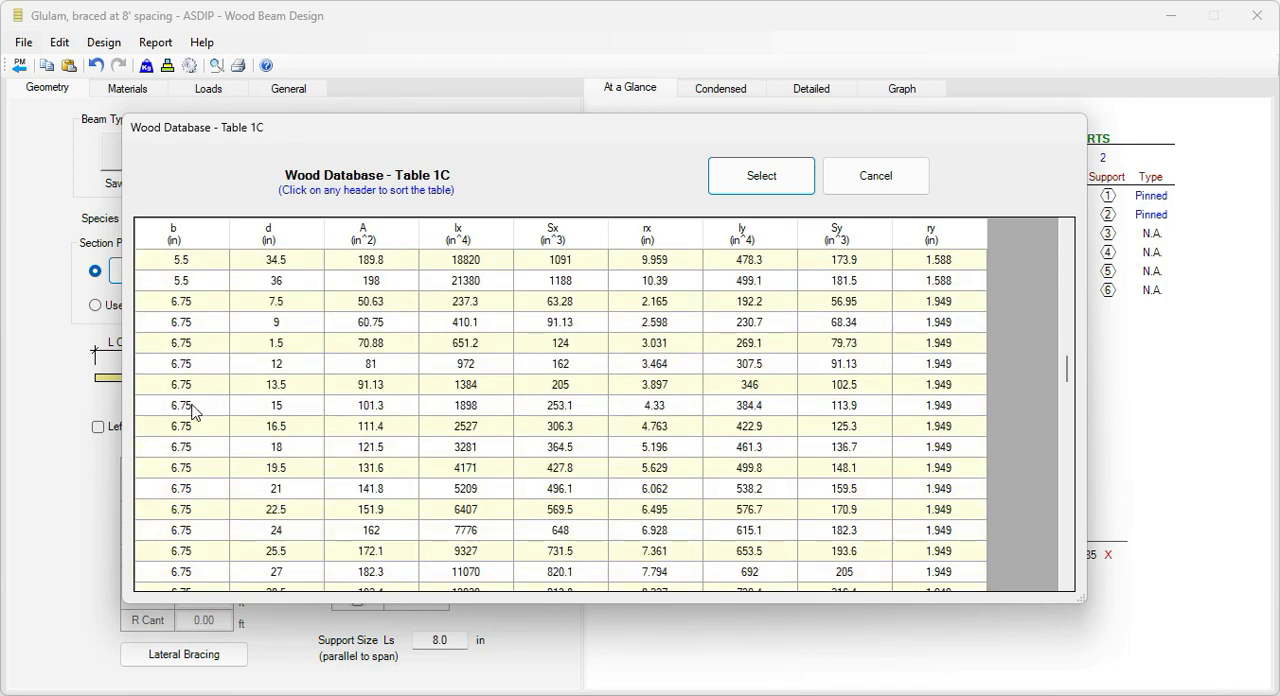
{"action": "left_click", "coordinate": [278, 492]}
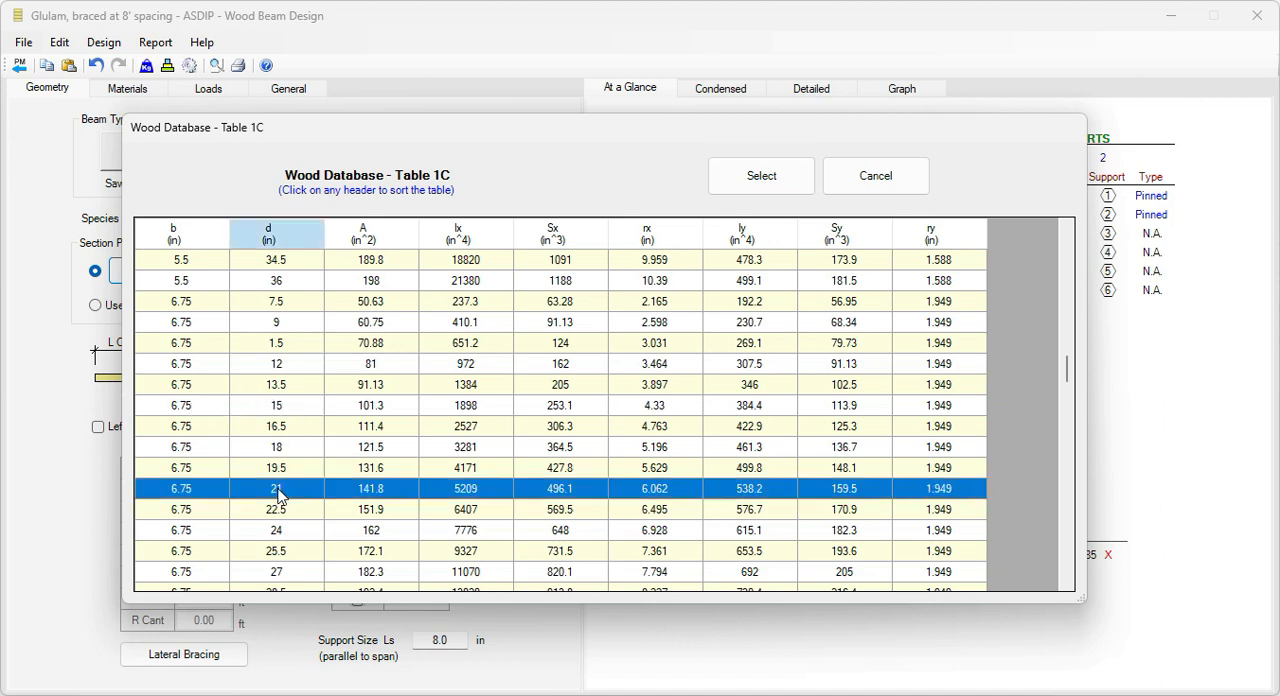
{"action": "left_click", "coordinate": [760, 179]}
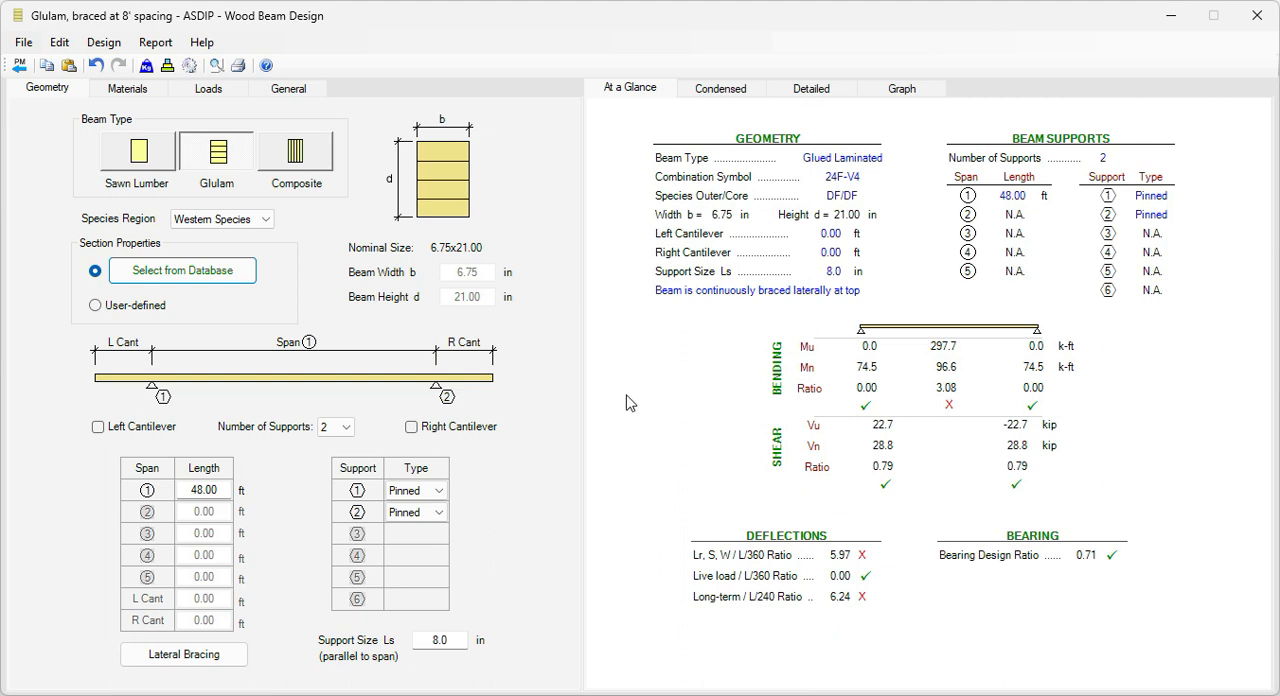
Step: Try the 6.75 x 30 in section from the glulam section database for the beam geometry
{"action": "left_click", "coordinate": [158, 279]}
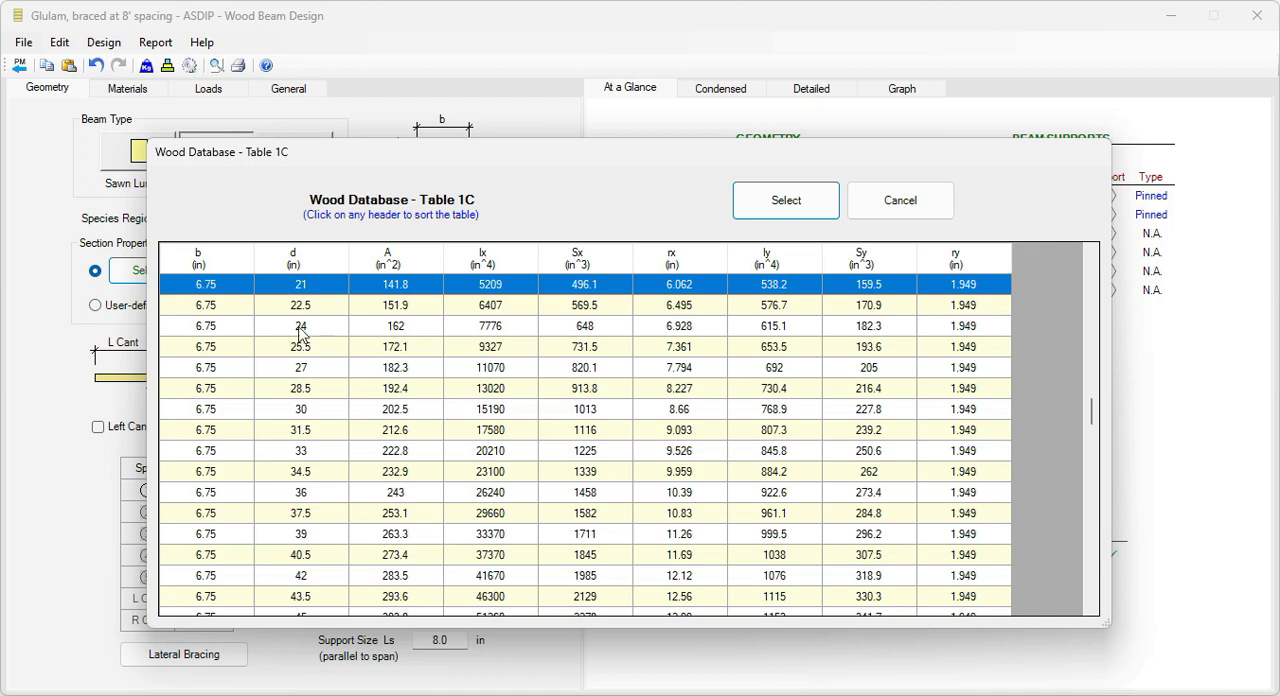
{"action": "left_click", "coordinate": [298, 291]}
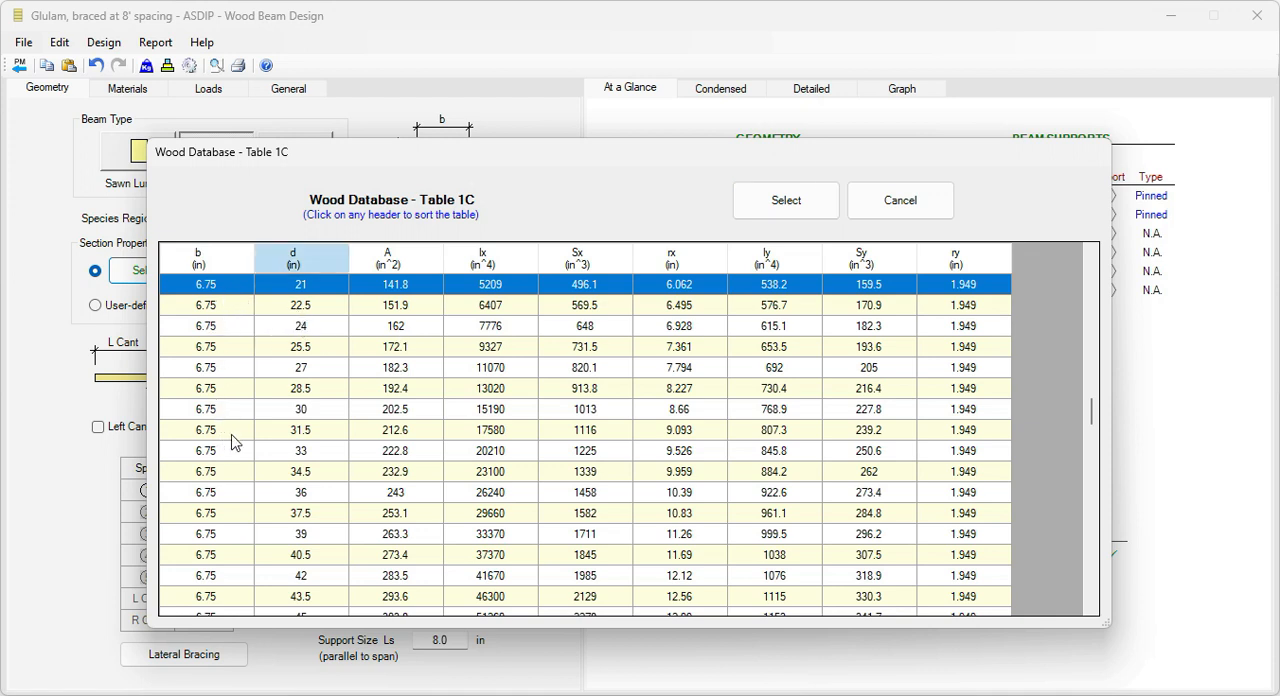
{"action": "left_click", "coordinate": [214, 409]}
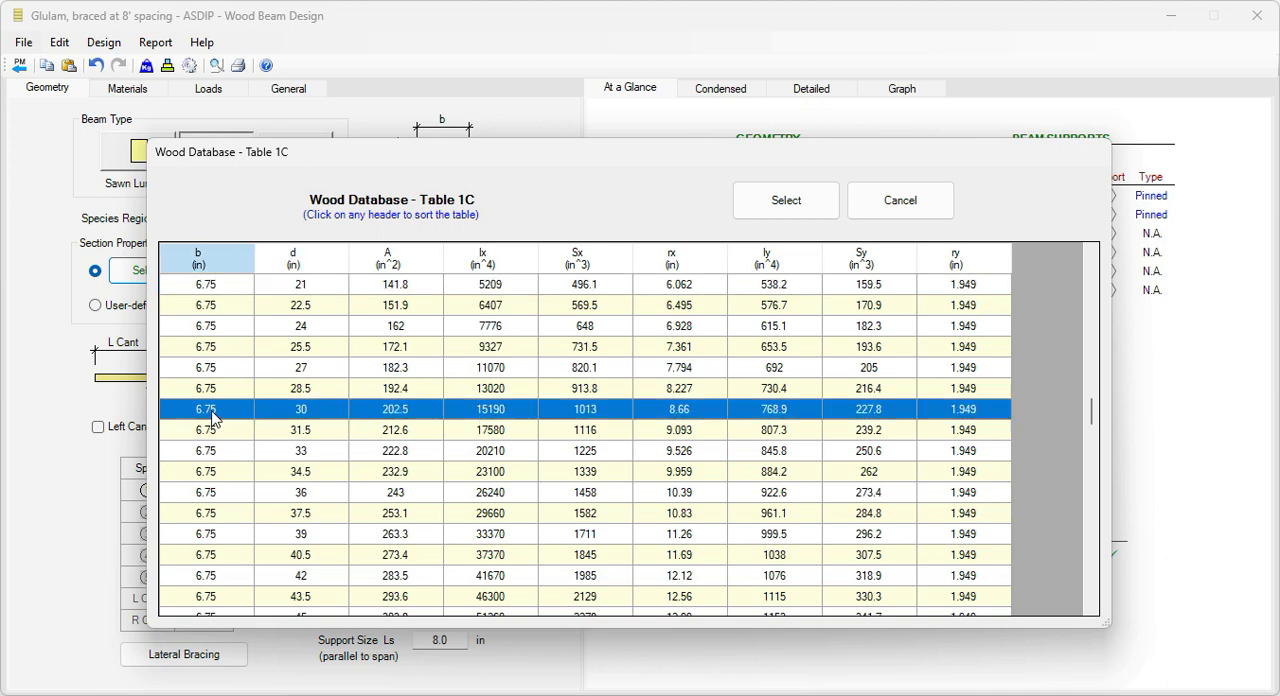
{"action": "left_click", "coordinate": [780, 208]}
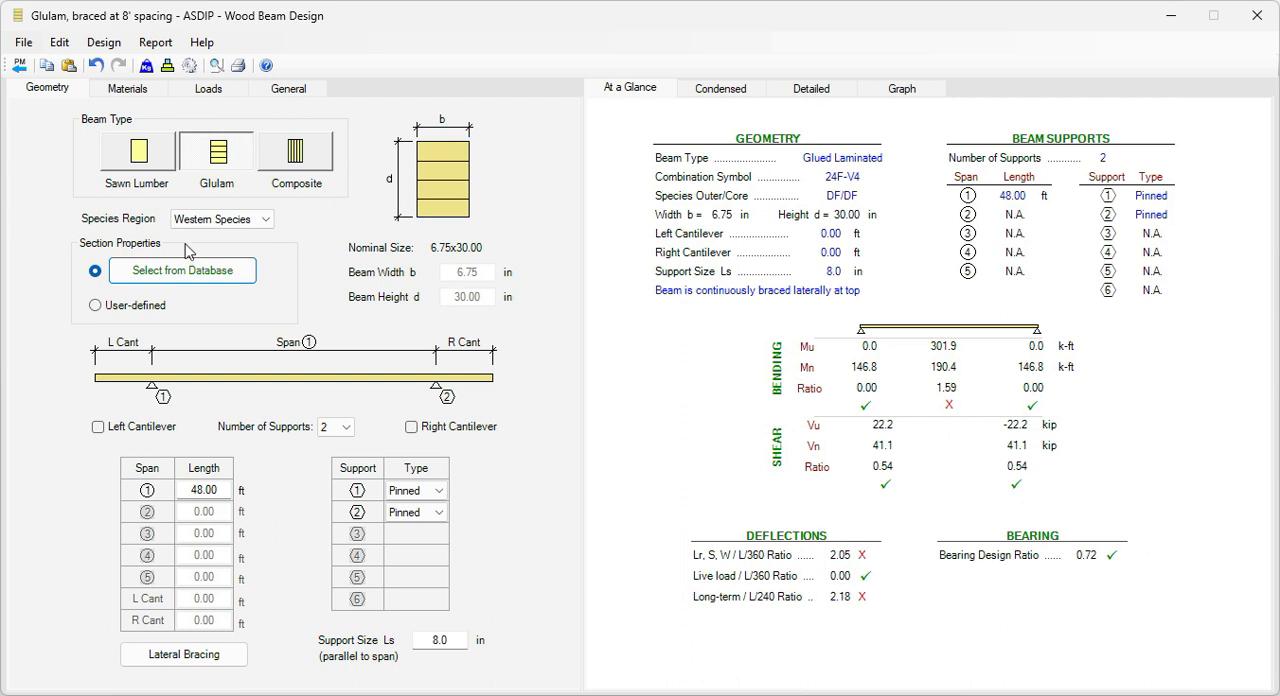
Step: Try the deeper 6.75 x 36 in glulam section from the database for the beam
{"action": "left_click", "coordinate": [182, 280]}
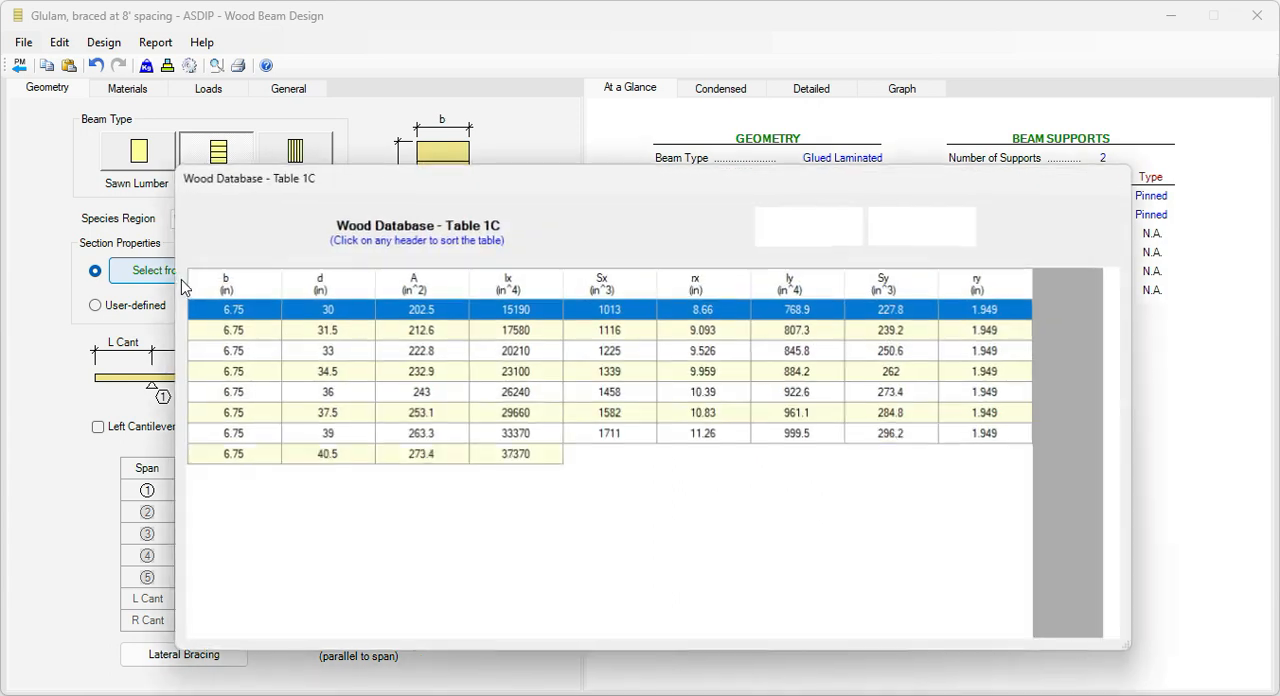
{"action": "left_click", "coordinate": [233, 393]}
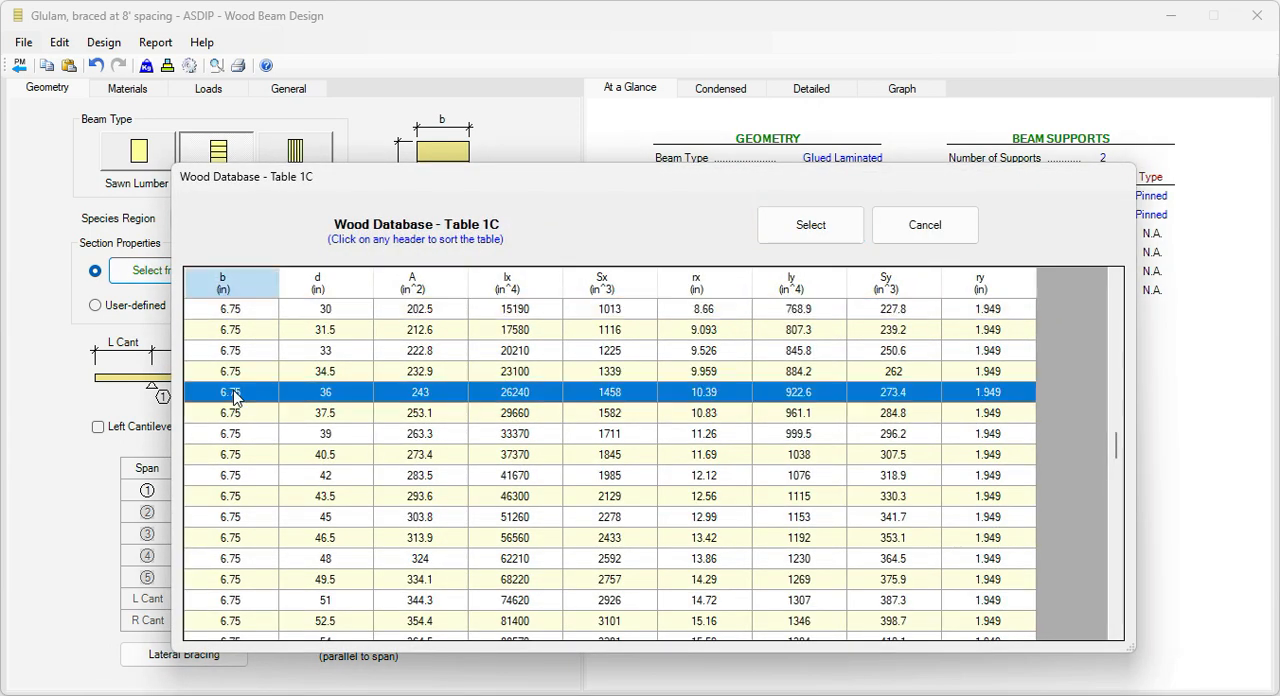
{"action": "left_click", "coordinate": [813, 228]}
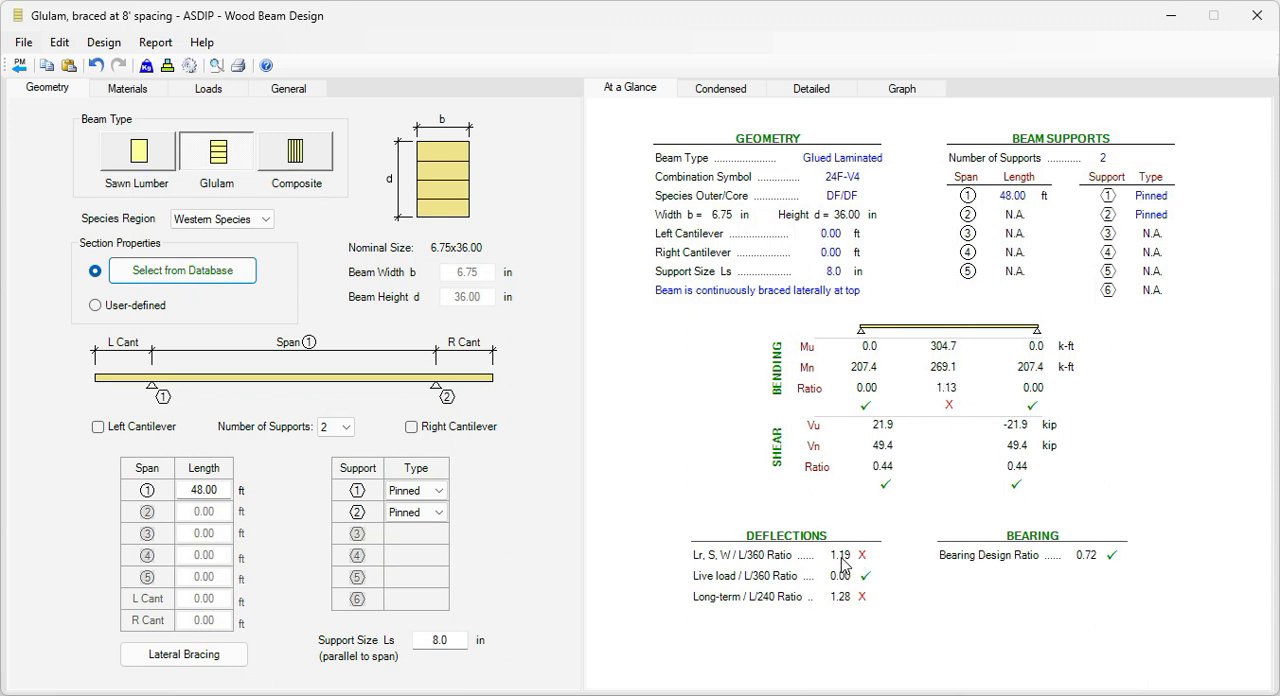
Step: Change the beam to the 6.75 x 39 in section from the glulam database
{"action": "left_click", "coordinate": [193, 275]}
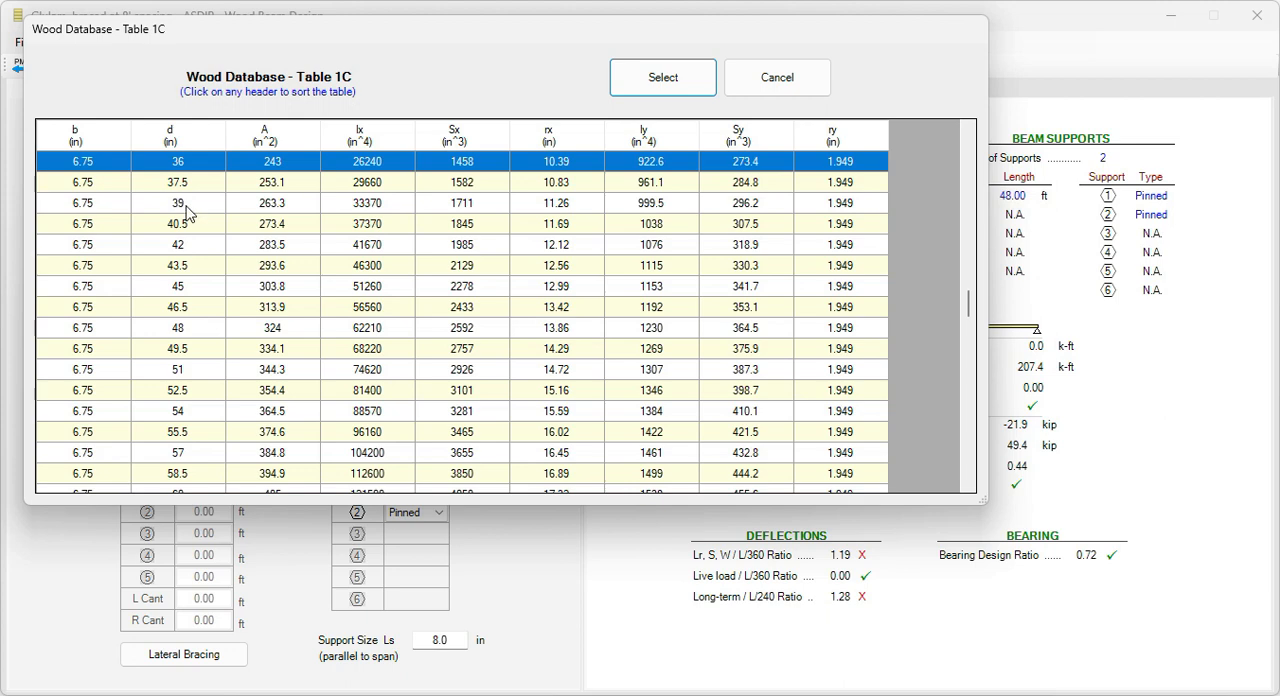
{"action": "left_click", "coordinate": [188, 206]}
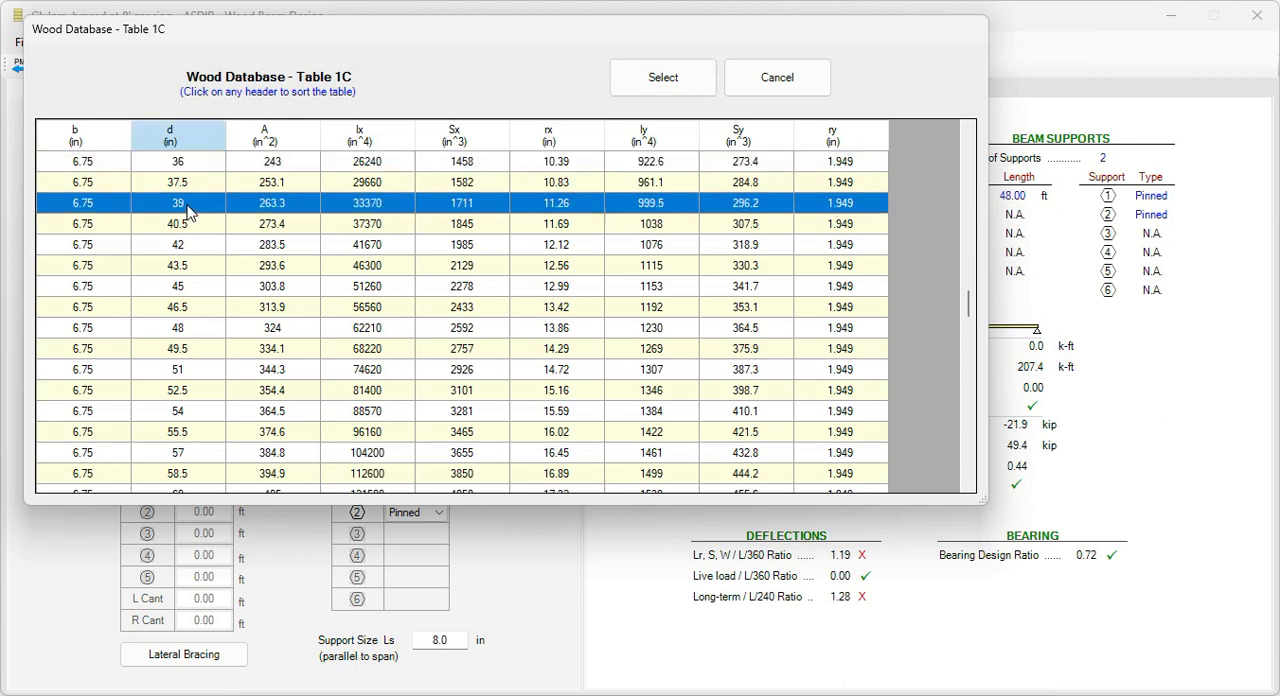
{"action": "left_click", "coordinate": [664, 79]}
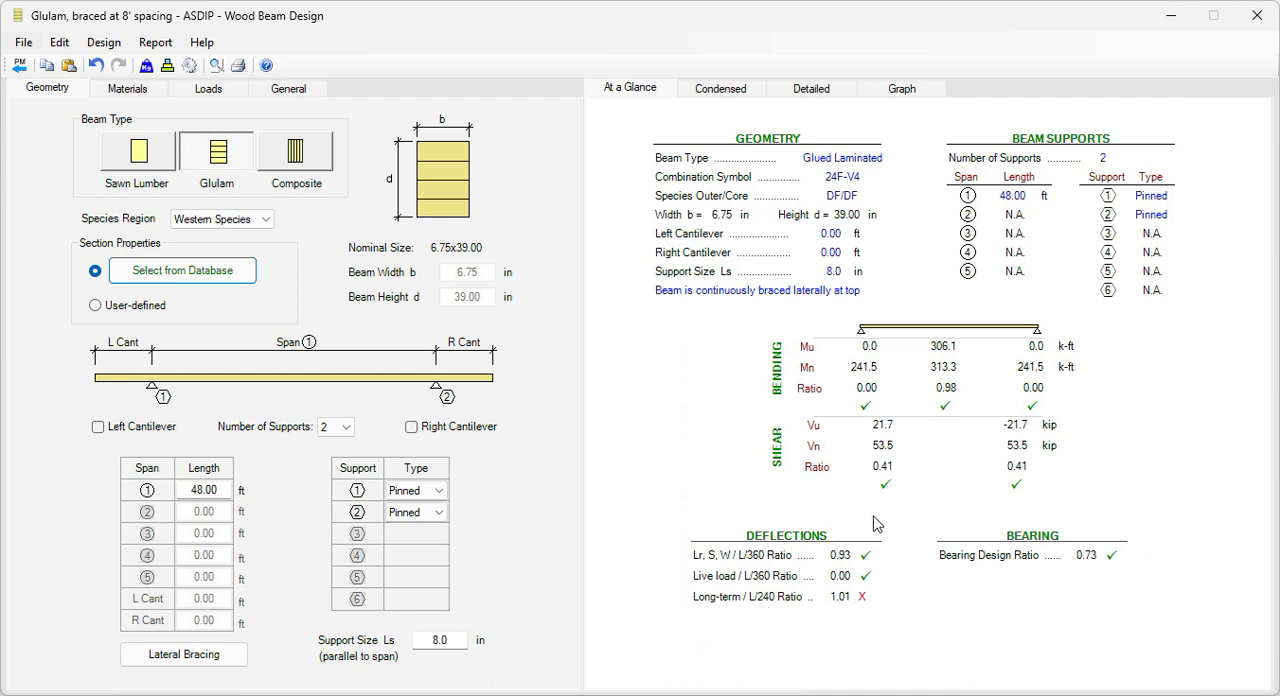
Step: Review the condensed results for reactions, shear, moments, strengths, deflections and bearing across the load combinations
{"action": "left_click", "coordinate": [725, 90]}
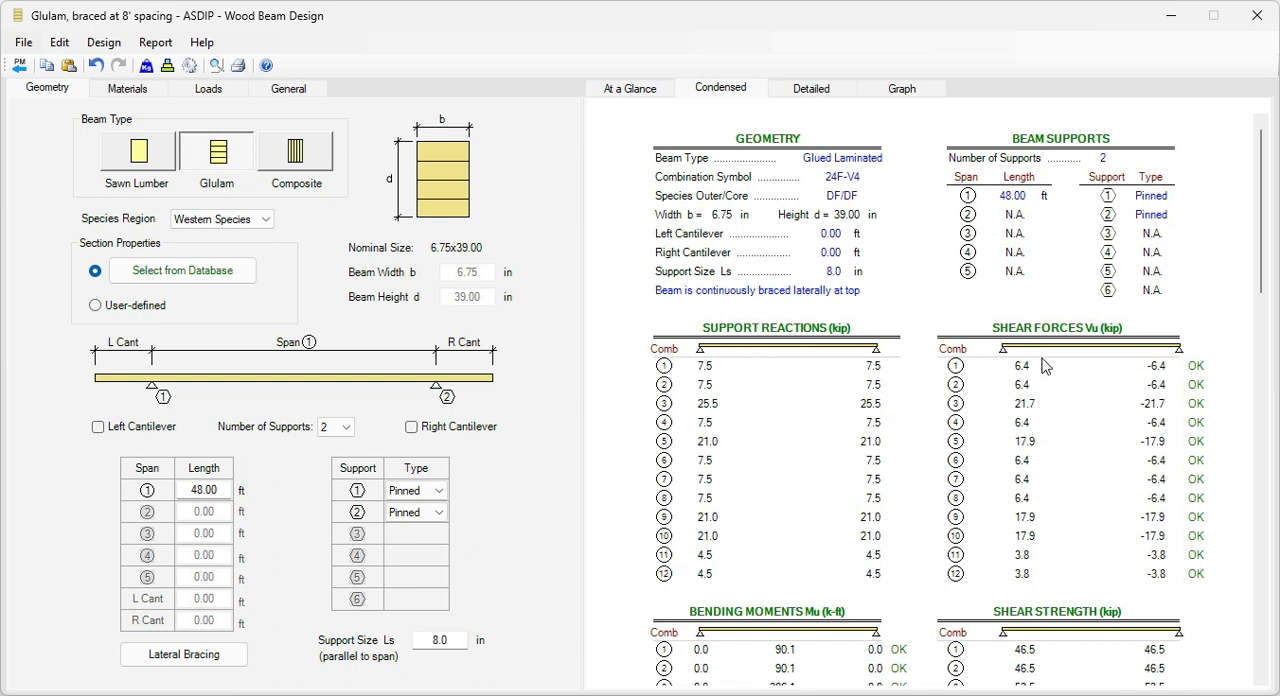
{"action": "scroll", "coordinate": [1074, 531], "scroll_direction": "down", "scroll_amount": 4}
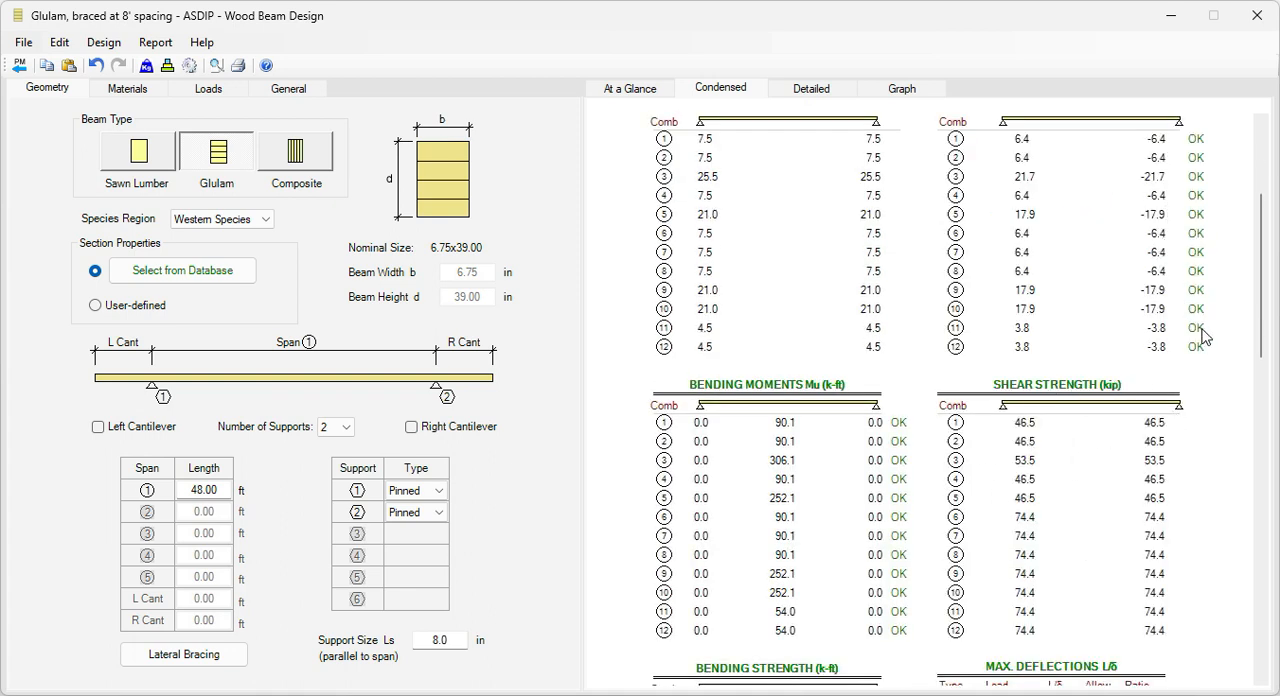
{"action": "scroll", "coordinate": [771, 512], "scroll_direction": "down", "scroll_amount": 1}
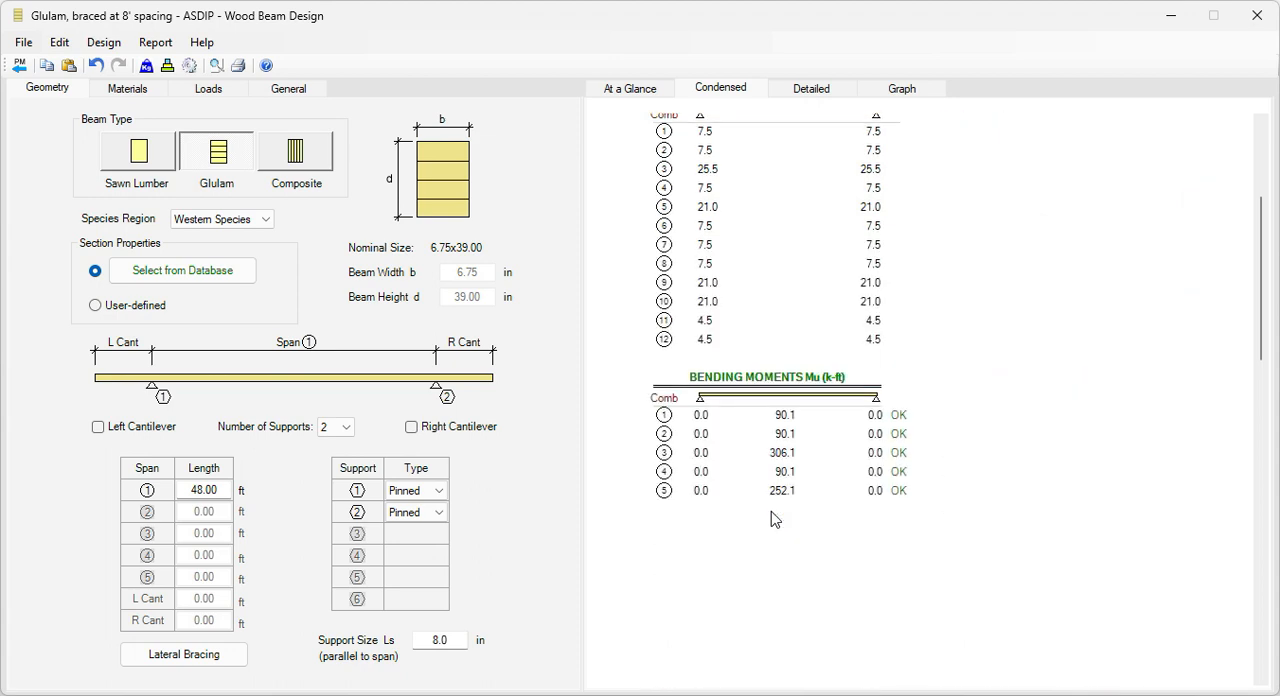
{"action": "scroll", "coordinate": [775, 490], "scroll_direction": "down", "scroll_amount": 2}
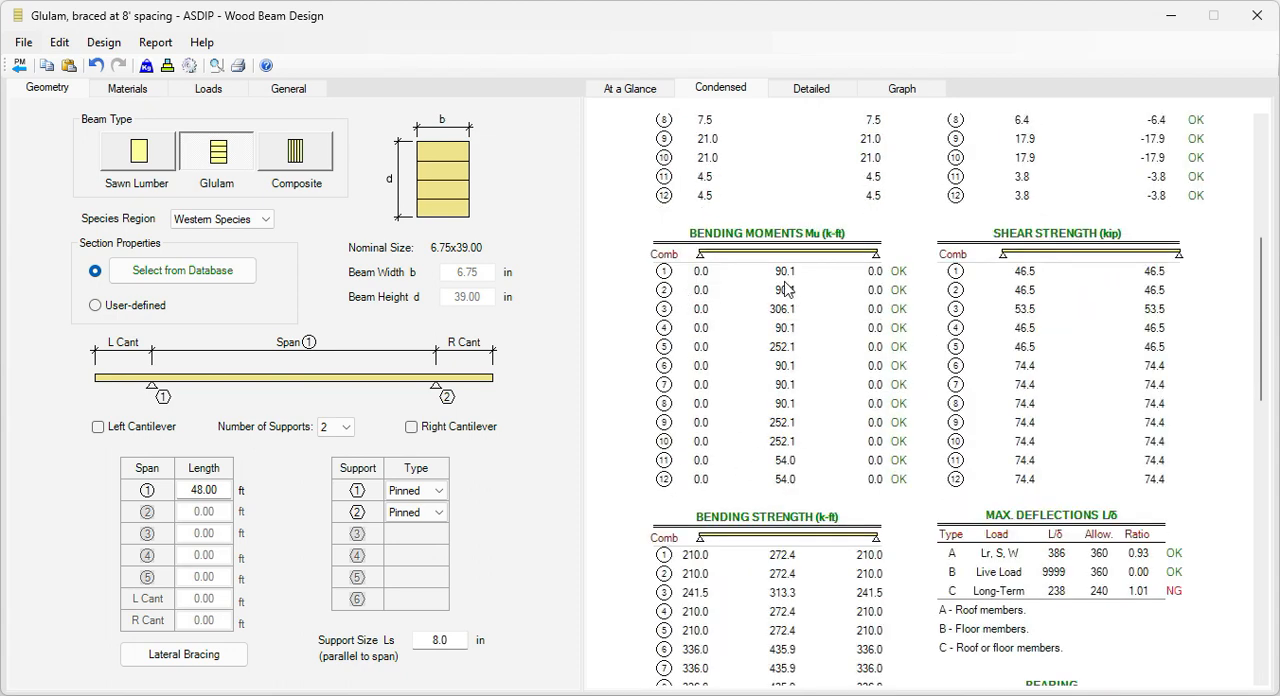
{"action": "scroll", "coordinate": [792, 465], "scroll_direction": "down", "scroll_amount": 3}
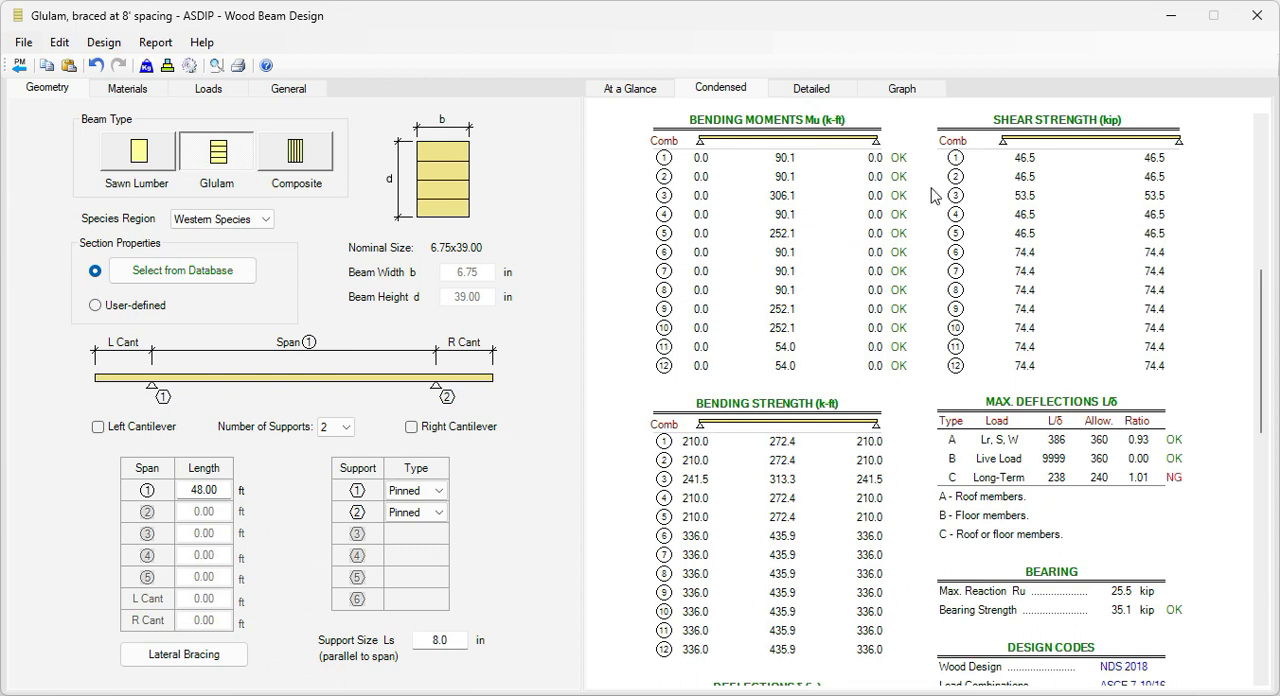
{"action": "scroll", "coordinate": [893, 424], "scroll_direction": "down", "scroll_amount": 4}
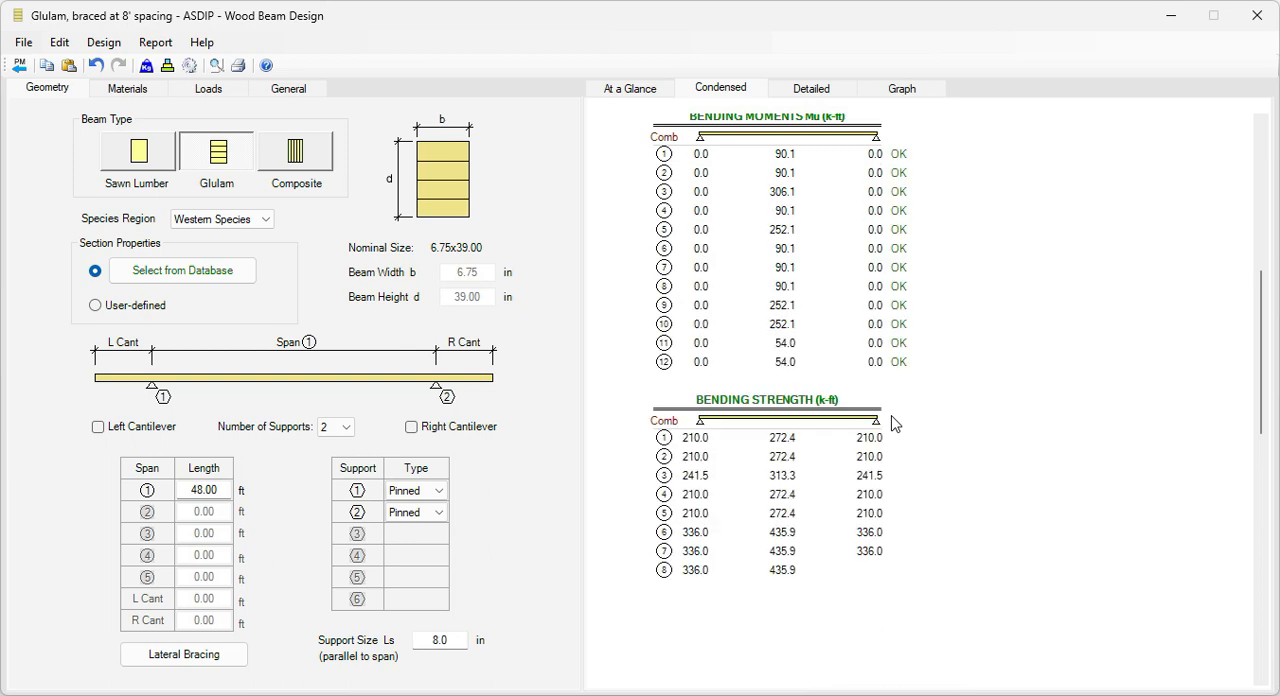
{"action": "scroll", "coordinate": [893, 424], "scroll_direction": "down", "scroll_amount": 3}
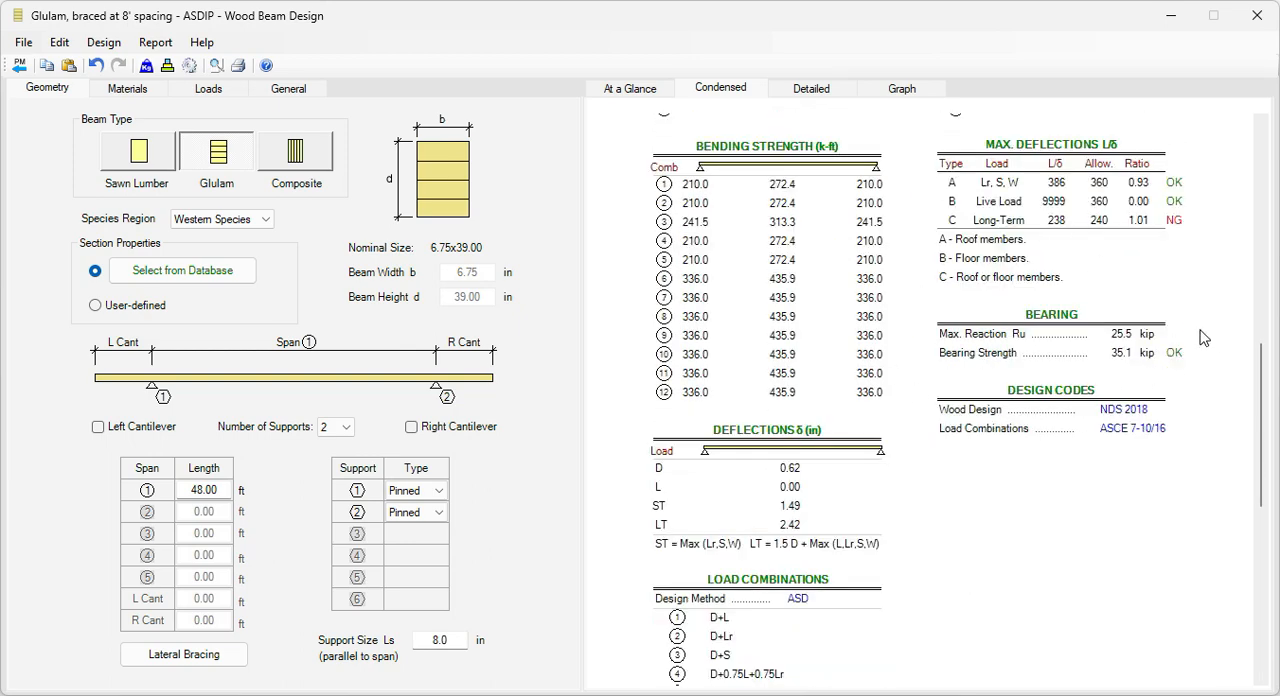
Step: Examine the detailed calculations for section properties, reference design values, and adjustment factors including the volume and beam stability factors
{"action": "left_click", "coordinate": [822, 92]}
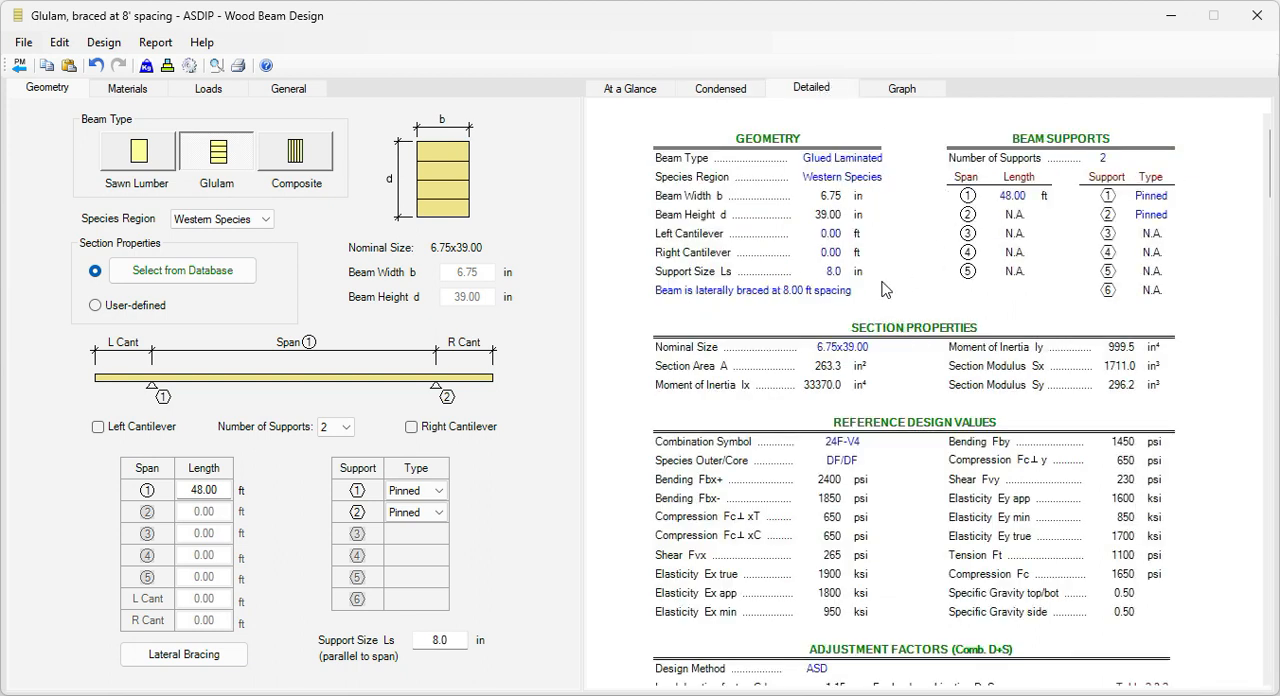
{"action": "scroll", "coordinate": [884, 362], "scroll_direction": "down", "scroll_amount": 1}
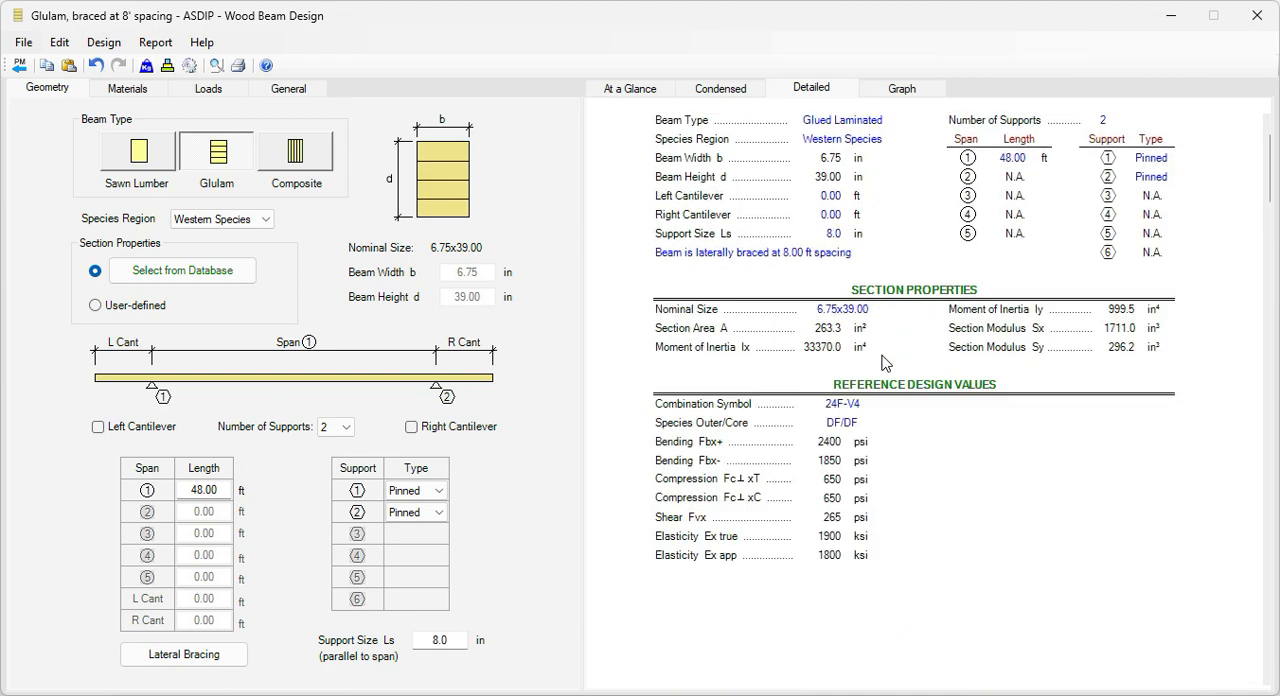
{"action": "scroll", "coordinate": [884, 362], "scroll_direction": "down", "scroll_amount": 3}
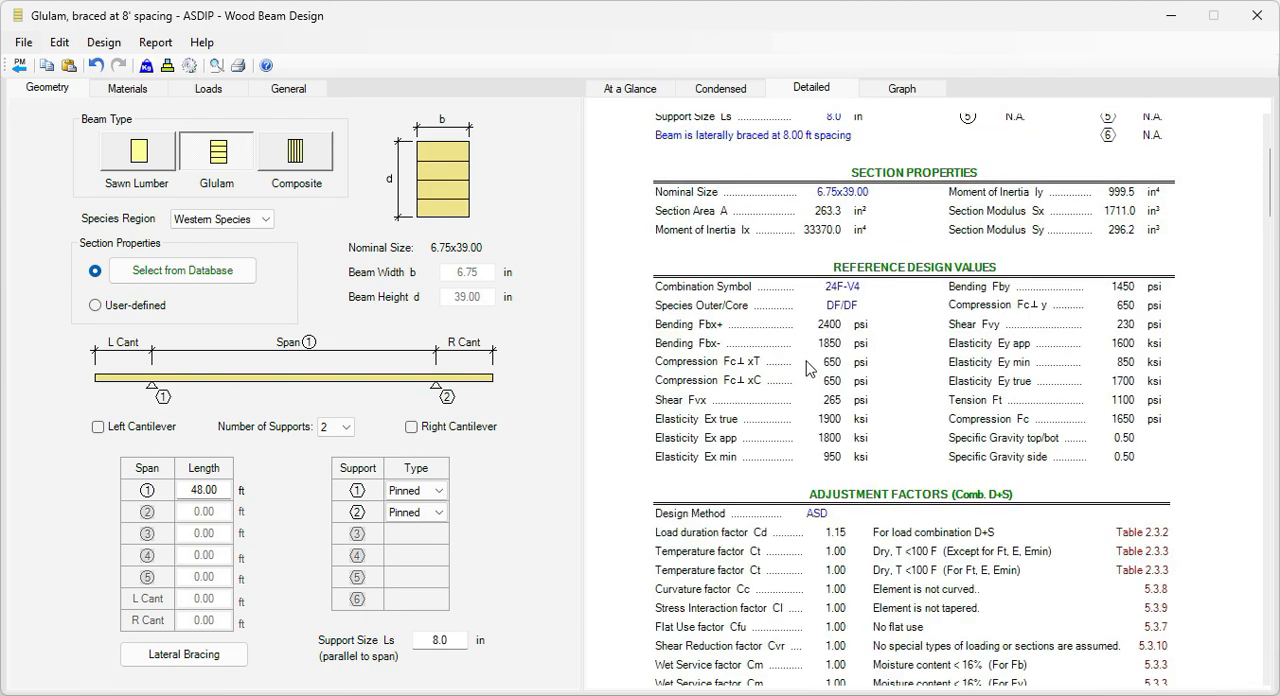
{"action": "scroll", "coordinate": [930, 373], "scroll_direction": "down", "scroll_amount": 2}
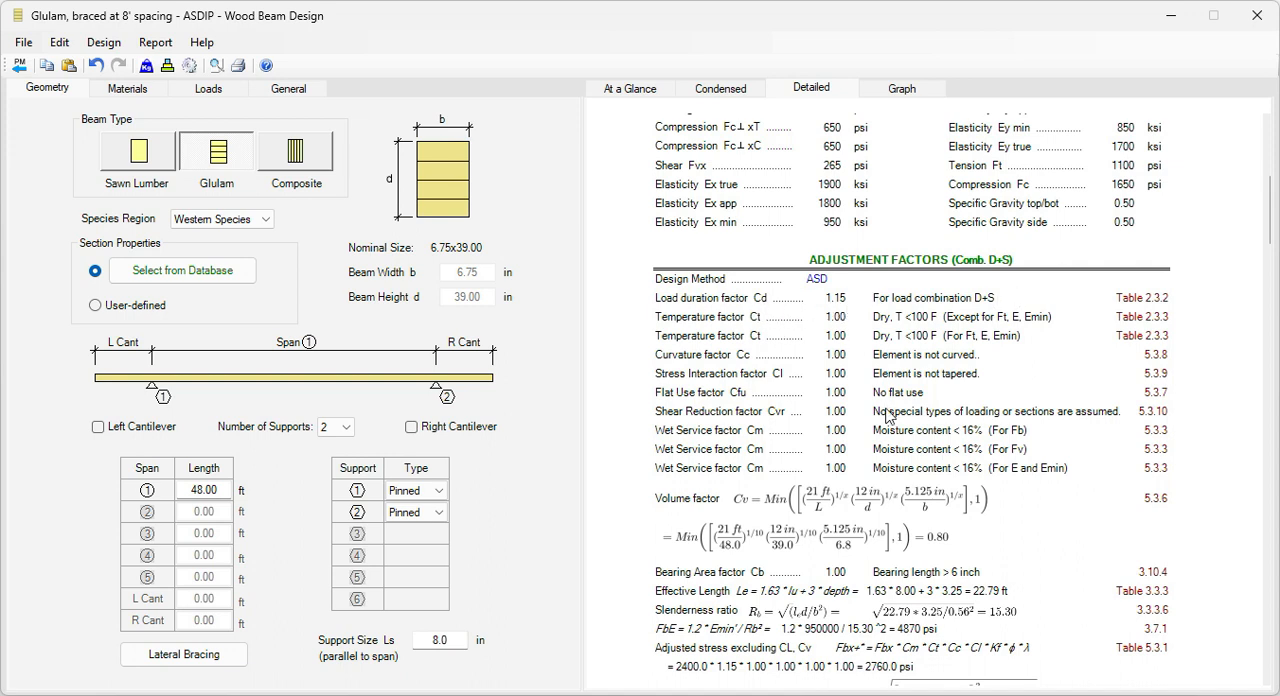
{"action": "scroll", "coordinate": [885, 417], "scroll_direction": "down", "scroll_amount": 3}
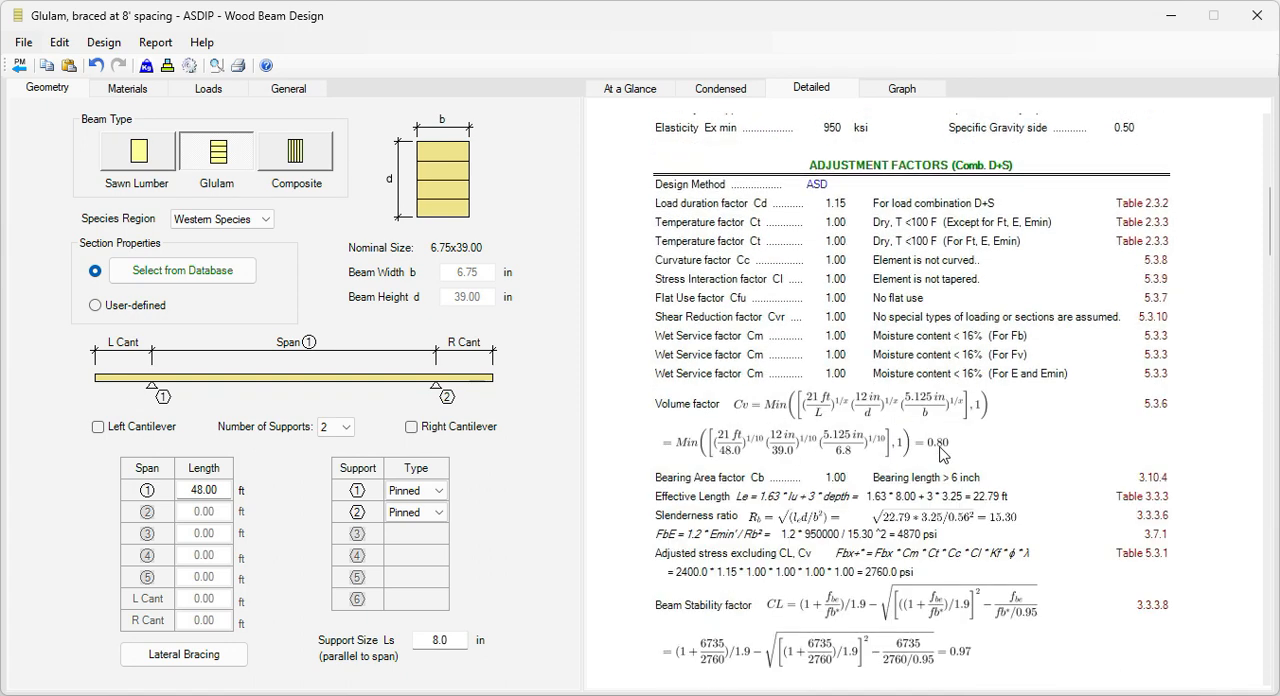
{"action": "scroll", "coordinate": [943, 453], "scroll_direction": "down", "scroll_amount": 5}
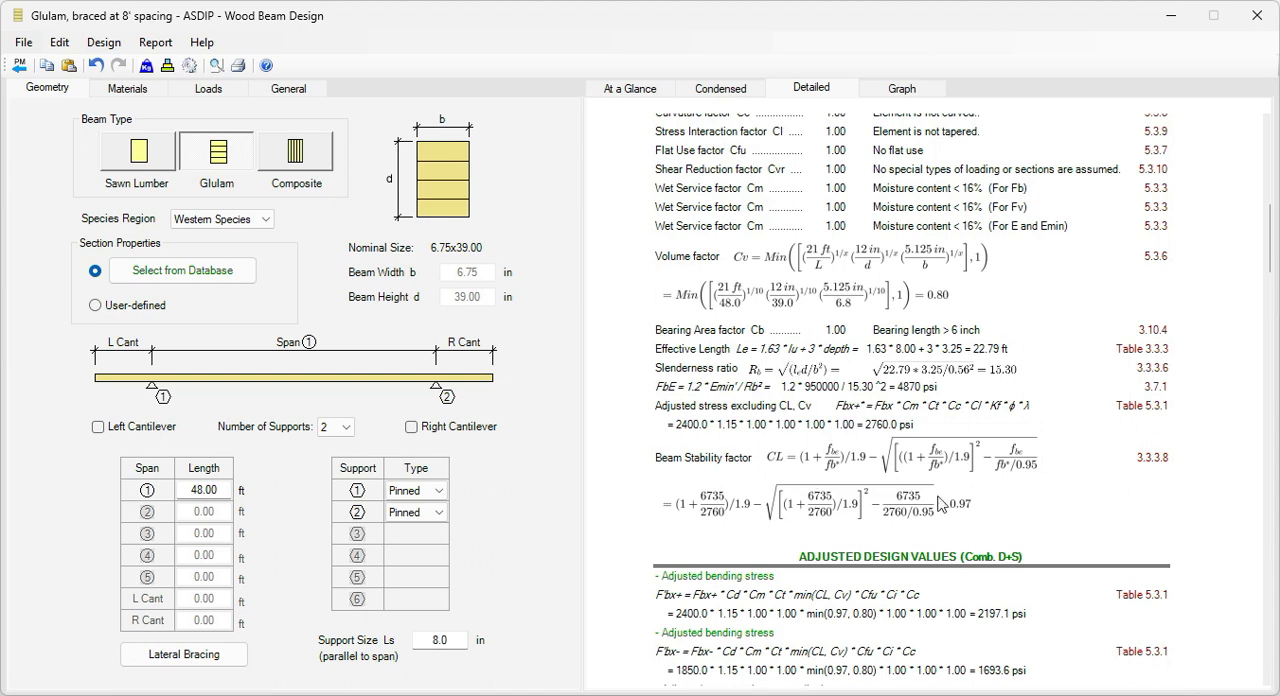
Step: Examine the detailed adjusted design values and the bending, shear, bearing and deflection checks, and return to the at-a-glance results
{"action": "scroll", "coordinate": [976, 513], "scroll_direction": "down", "scroll_amount": 10}
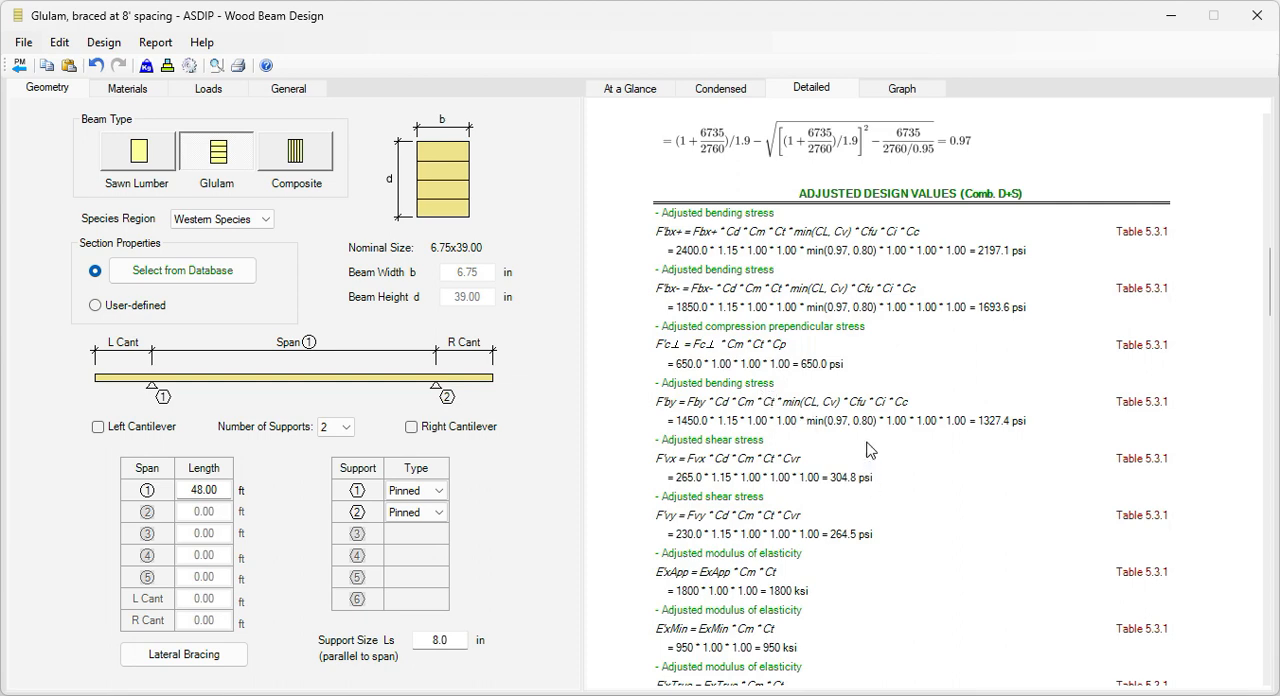
{"action": "scroll", "coordinate": [860, 468], "scroll_direction": "down", "scroll_amount": 2}
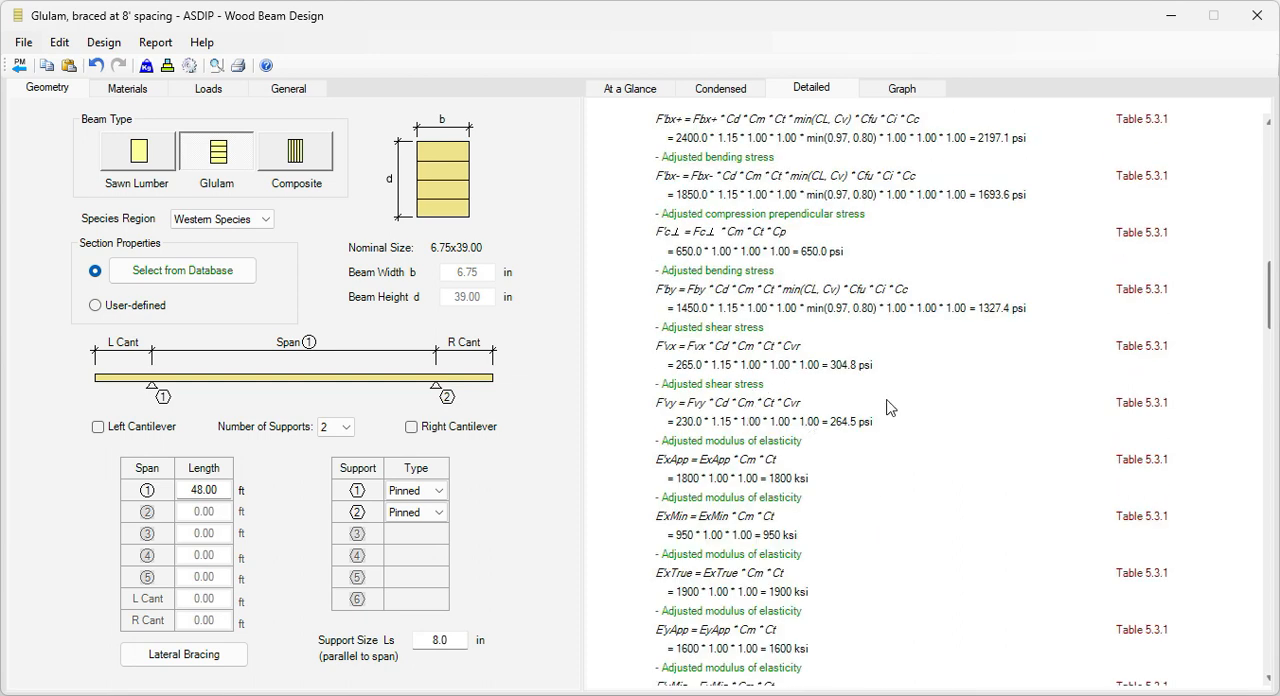
{"action": "scroll", "coordinate": [890, 415], "scroll_direction": "down", "scroll_amount": 9}
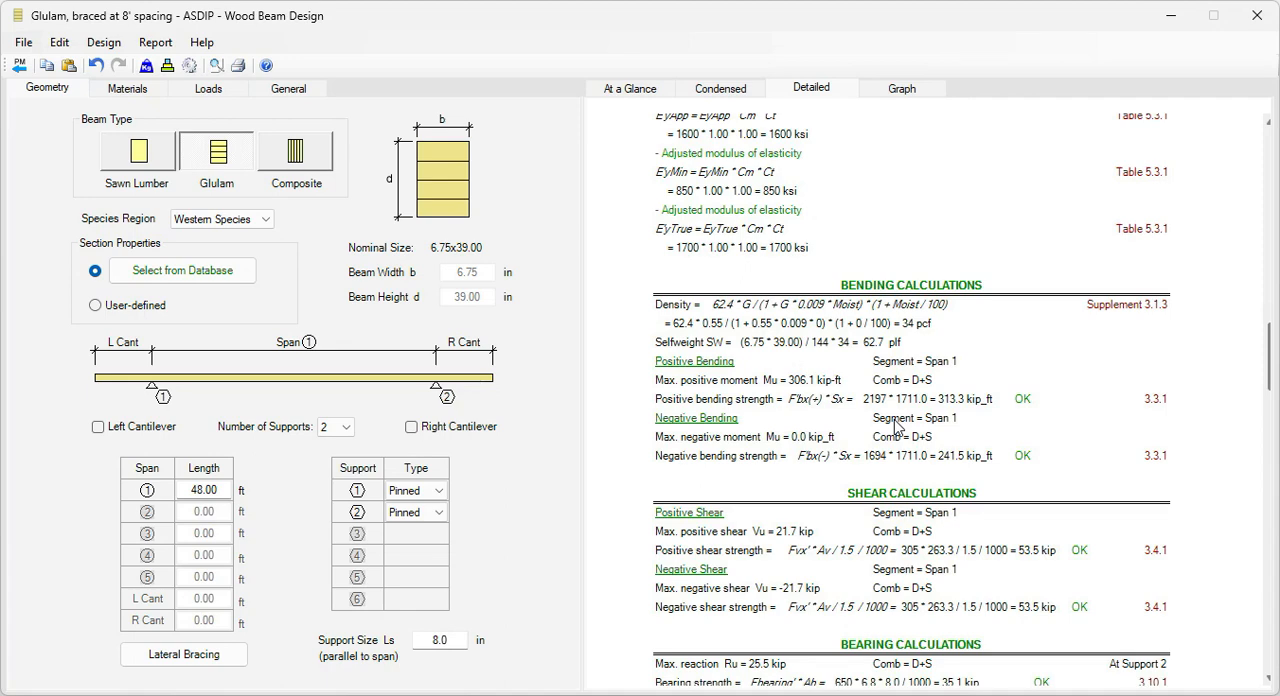
{"action": "scroll", "coordinate": [897, 425], "scroll_direction": "down", "scroll_amount": 1}
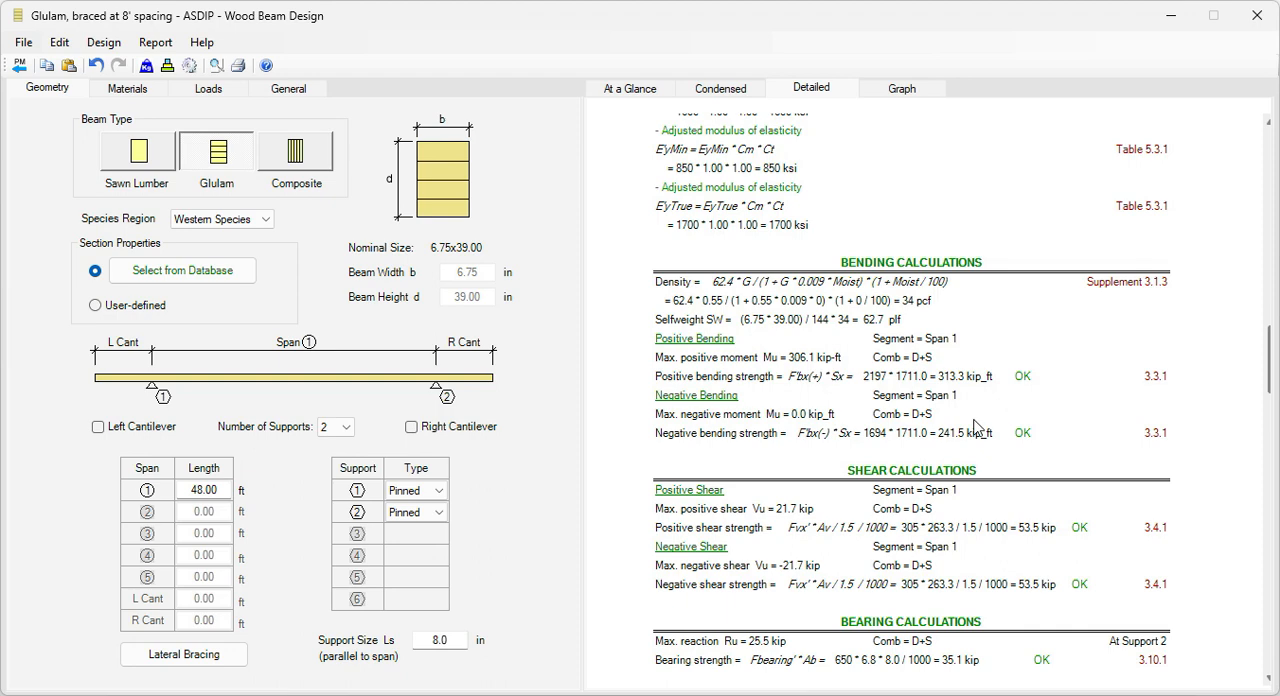
{"action": "scroll", "coordinate": [963, 609], "scroll_direction": "down", "scroll_amount": 2}
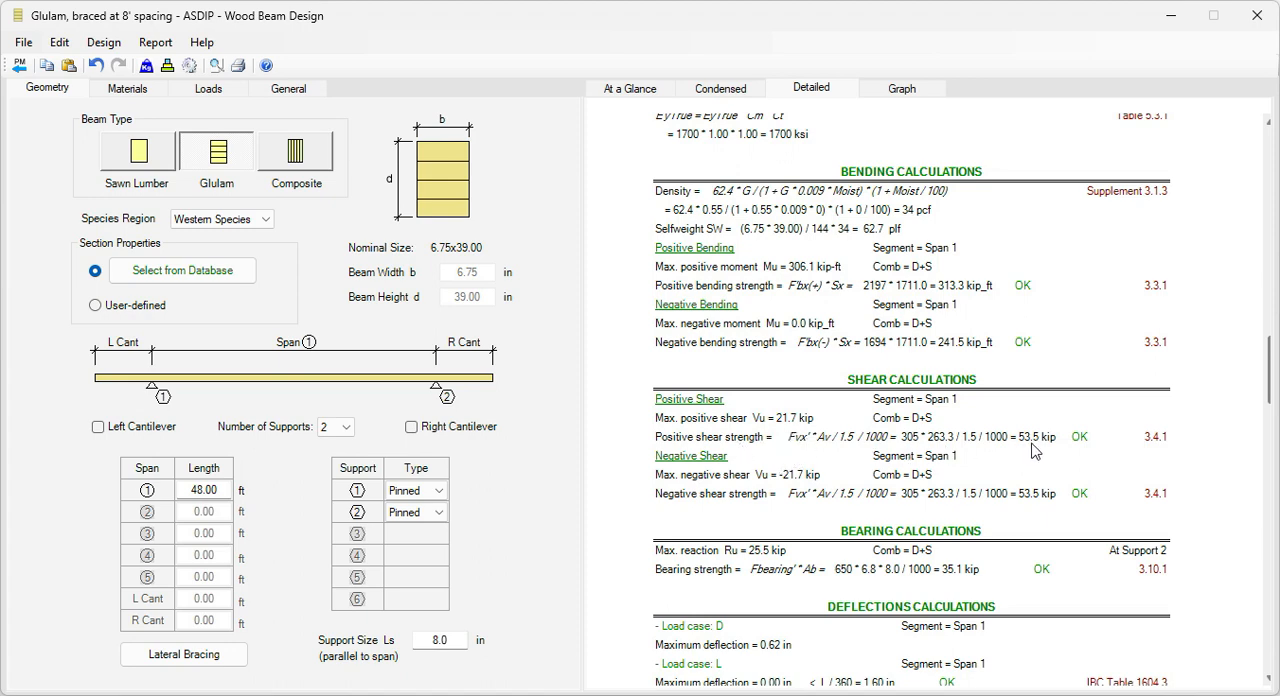
{"action": "scroll", "coordinate": [1028, 497], "scroll_direction": "down", "scroll_amount": 1}
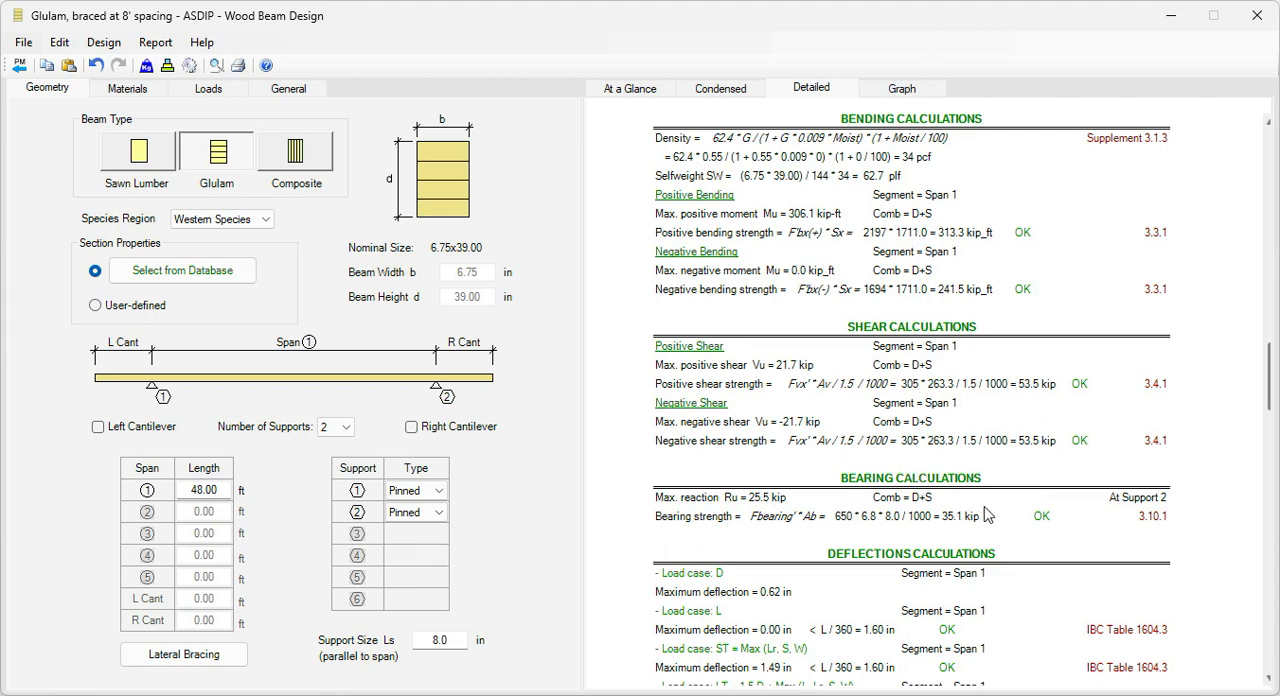
{"action": "scroll", "coordinate": [990, 514], "scroll_direction": "down", "scroll_amount": 1}
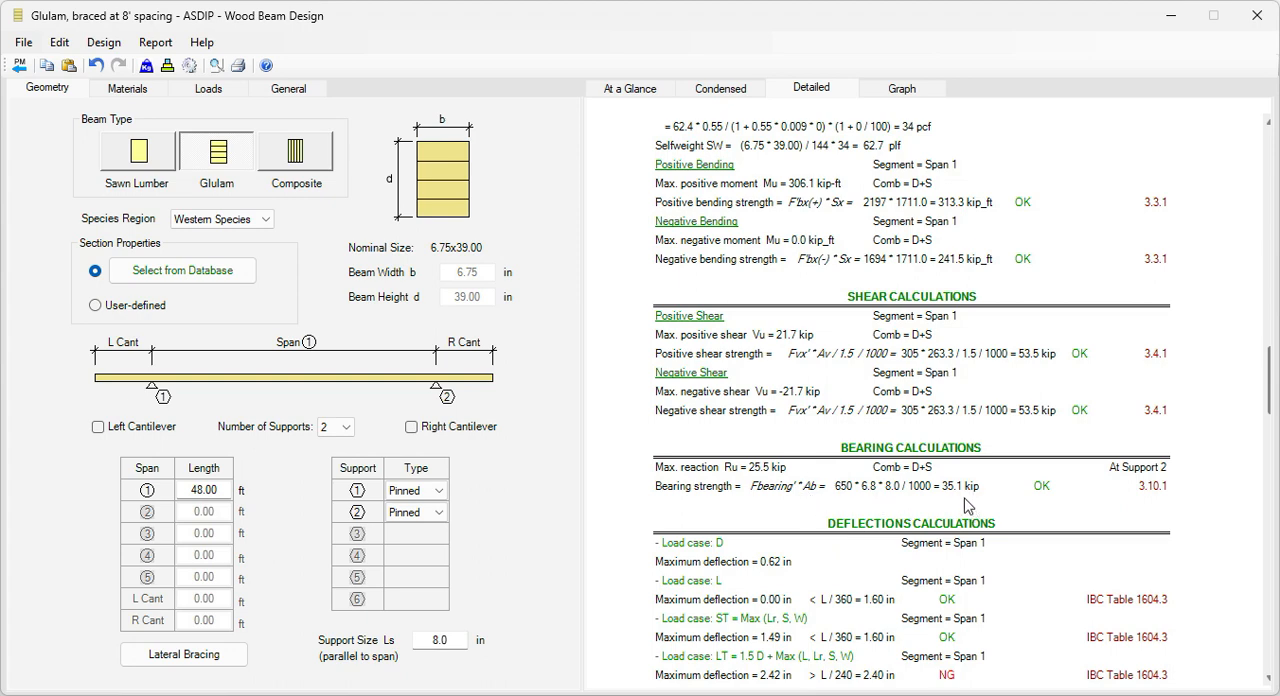
{"action": "scroll", "coordinate": [930, 505], "scroll_direction": "down", "scroll_amount": 4}
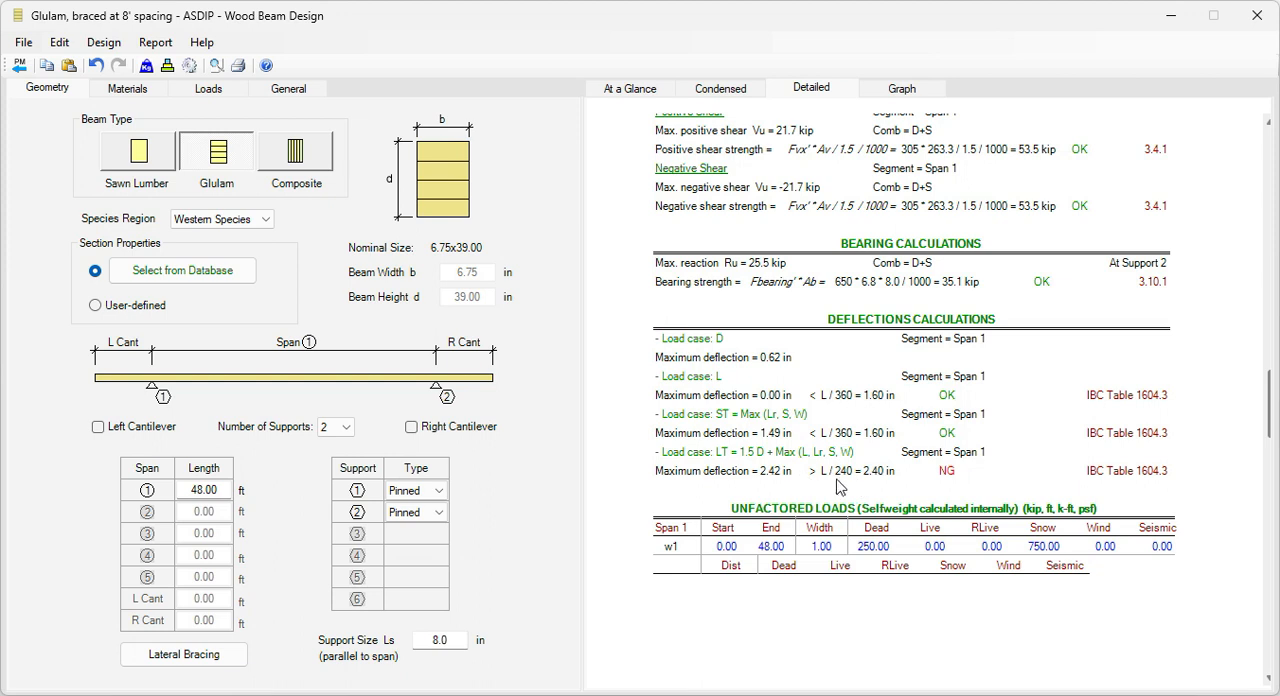
{"action": "left_click", "coordinate": [632, 90]}
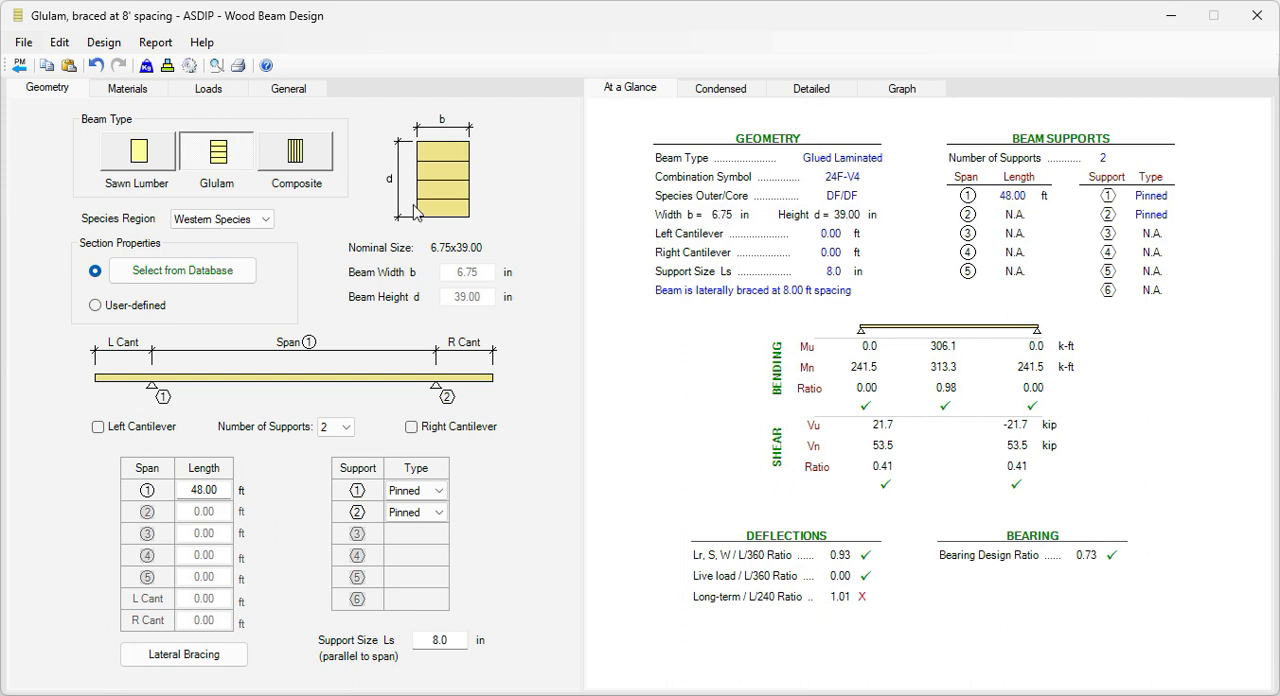
Step: Return to the Project Manager and clone the glulam beam calculation under the name "Glulam, braced at supports only"
{"action": "left_click", "coordinate": [18, 65]}
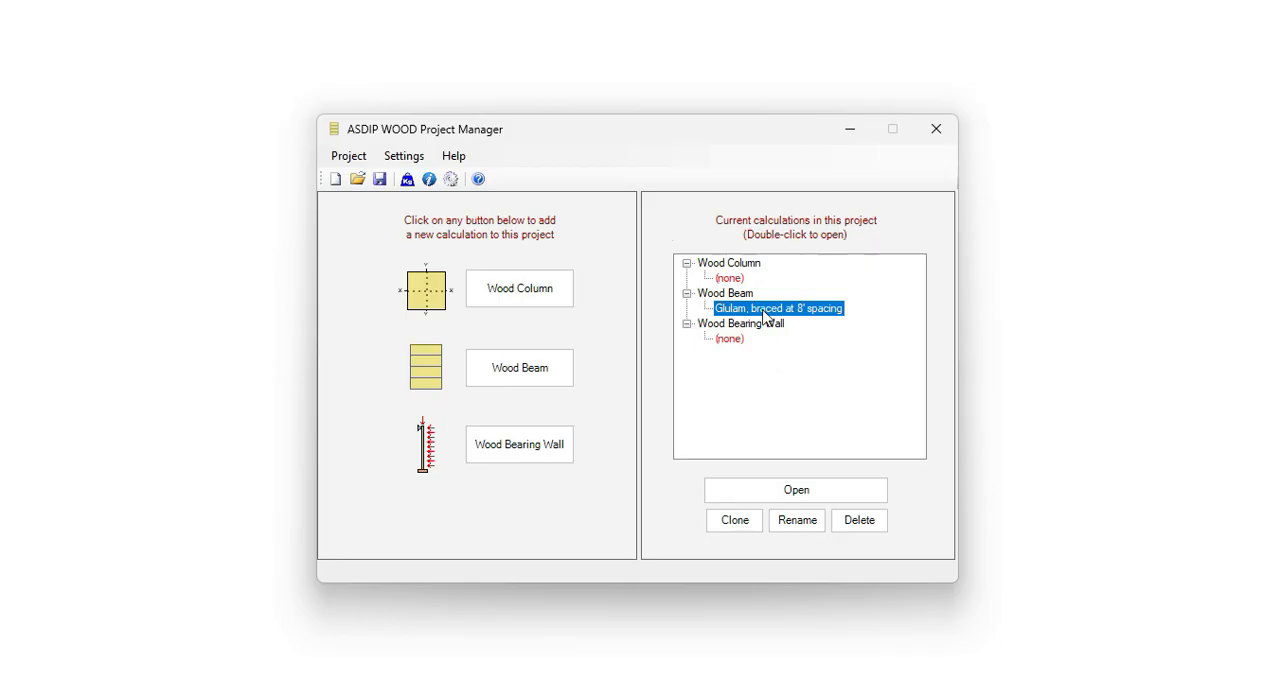
{"action": "left_click", "coordinate": [735, 521]}
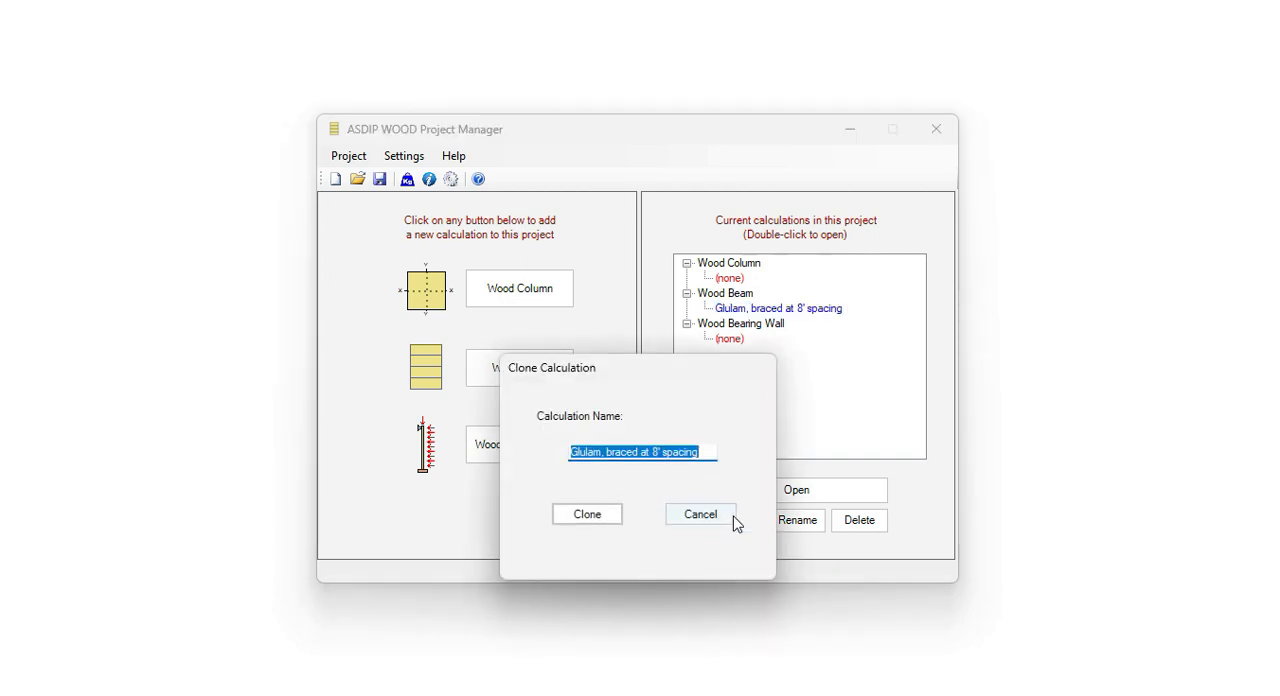
{"action": "key", "text": "Left"}
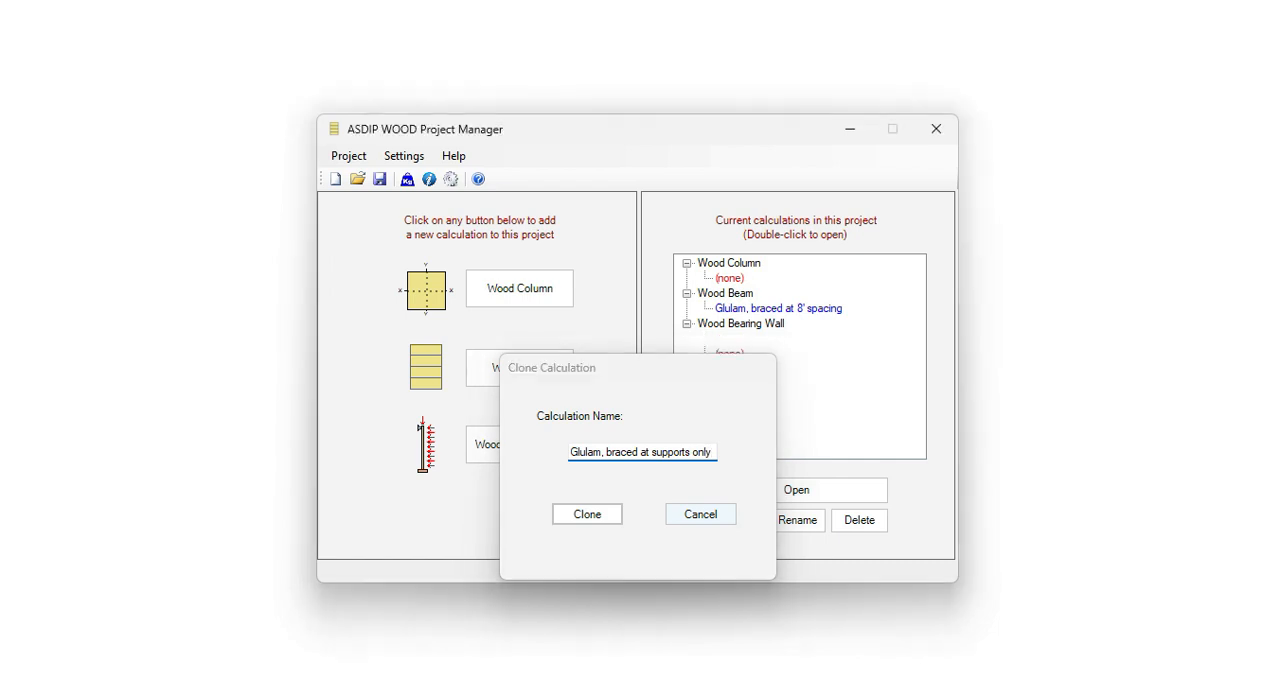
Step: Finish the cloning, open the "Glulam, braced at supports only" calculation and set its lateral bracing to beam braced at supports only
{"action": "key", "text": "Return"}
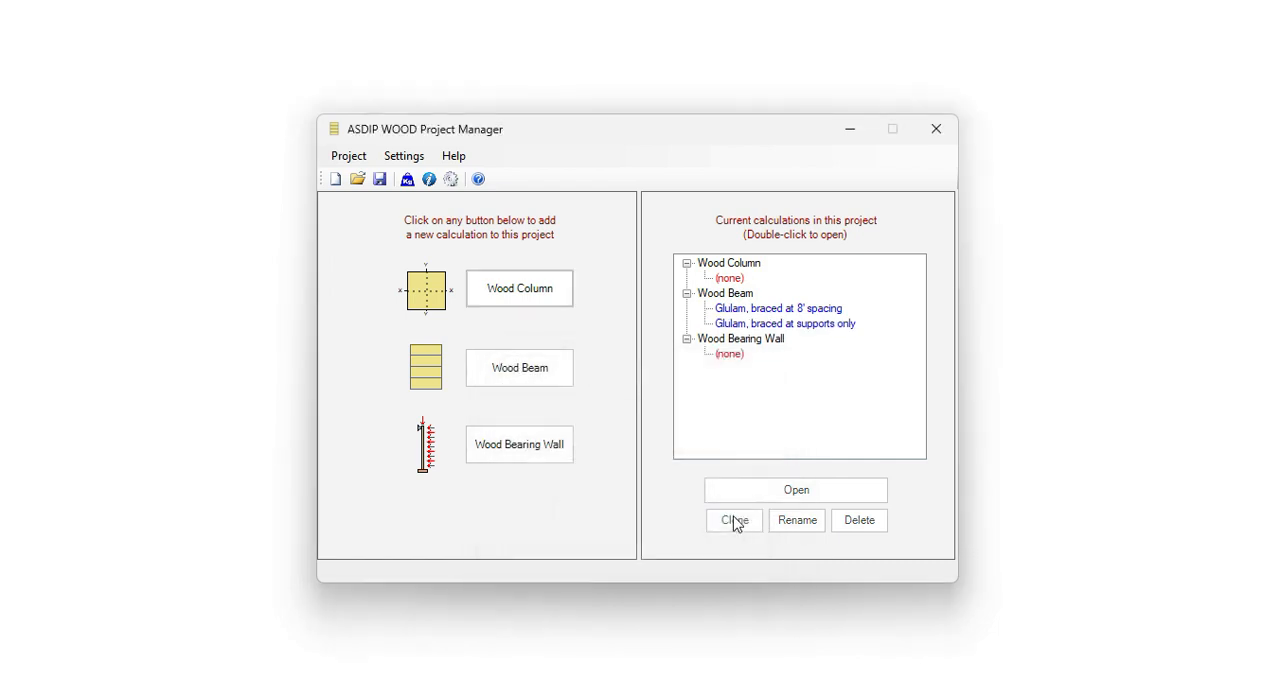
{"action": "double_click", "coordinate": [788, 324]}
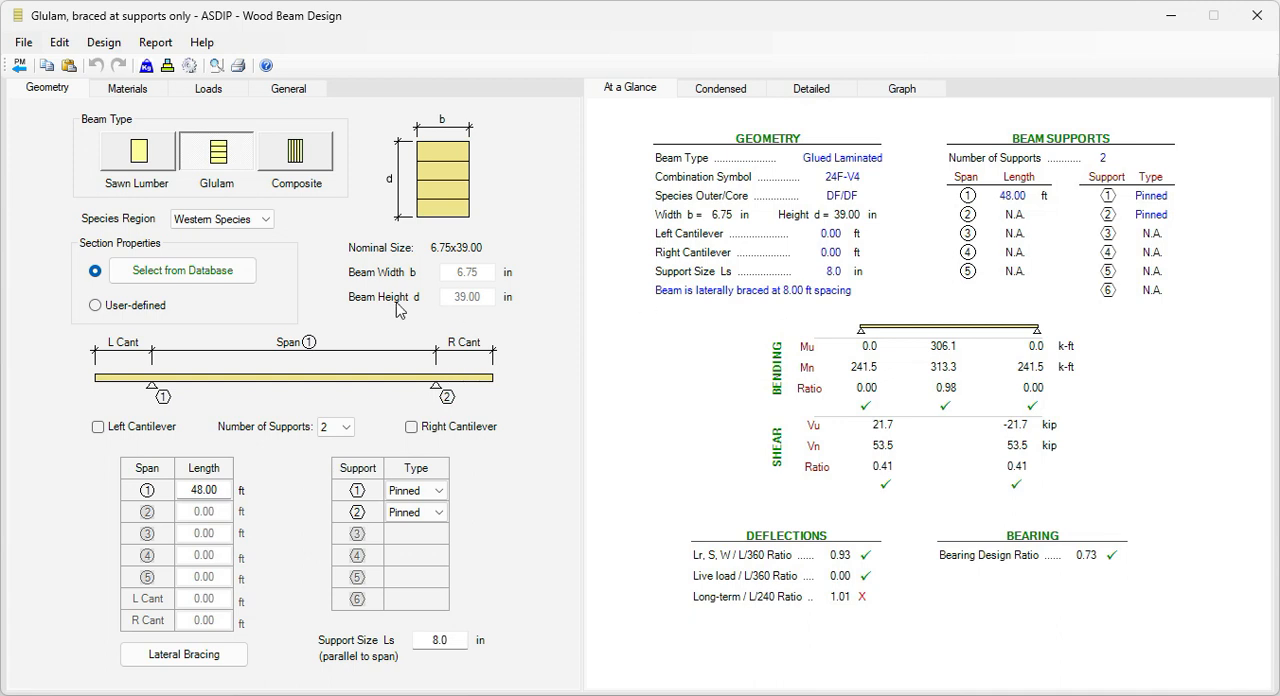
{"action": "left_click", "coordinate": [184, 655]}
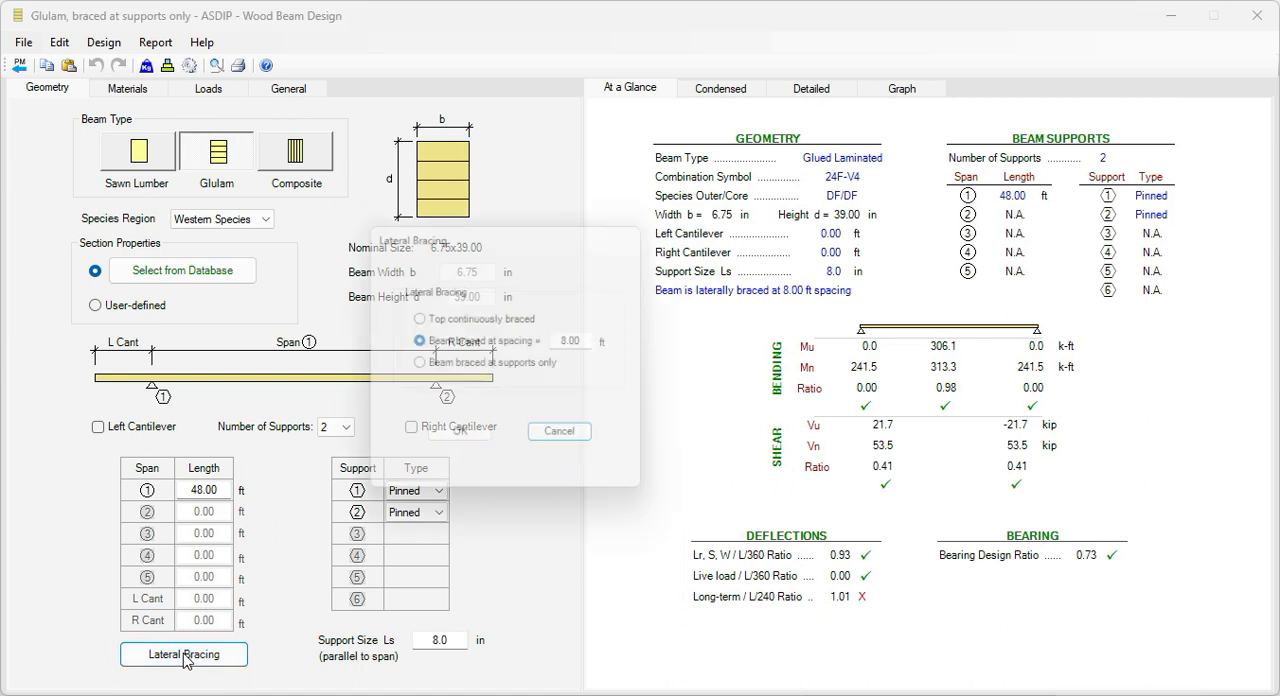
{"action": "left_click", "coordinate": [418, 366]}
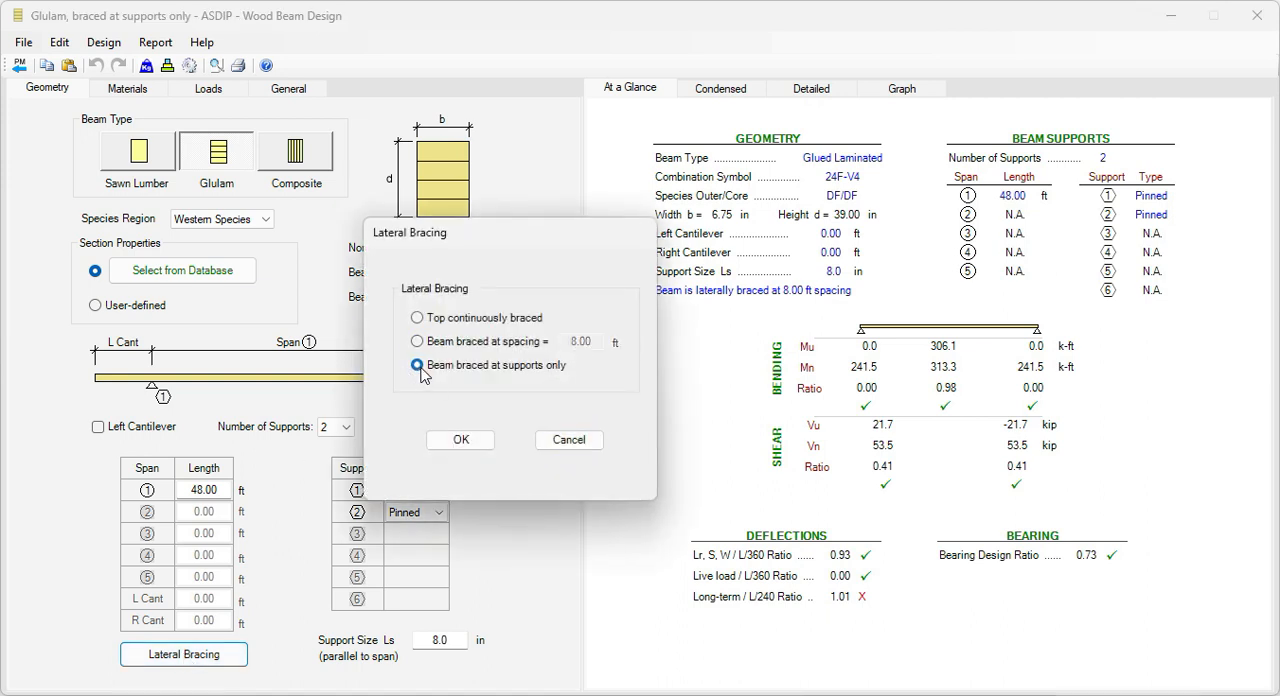
{"action": "left_click", "coordinate": [463, 440]}
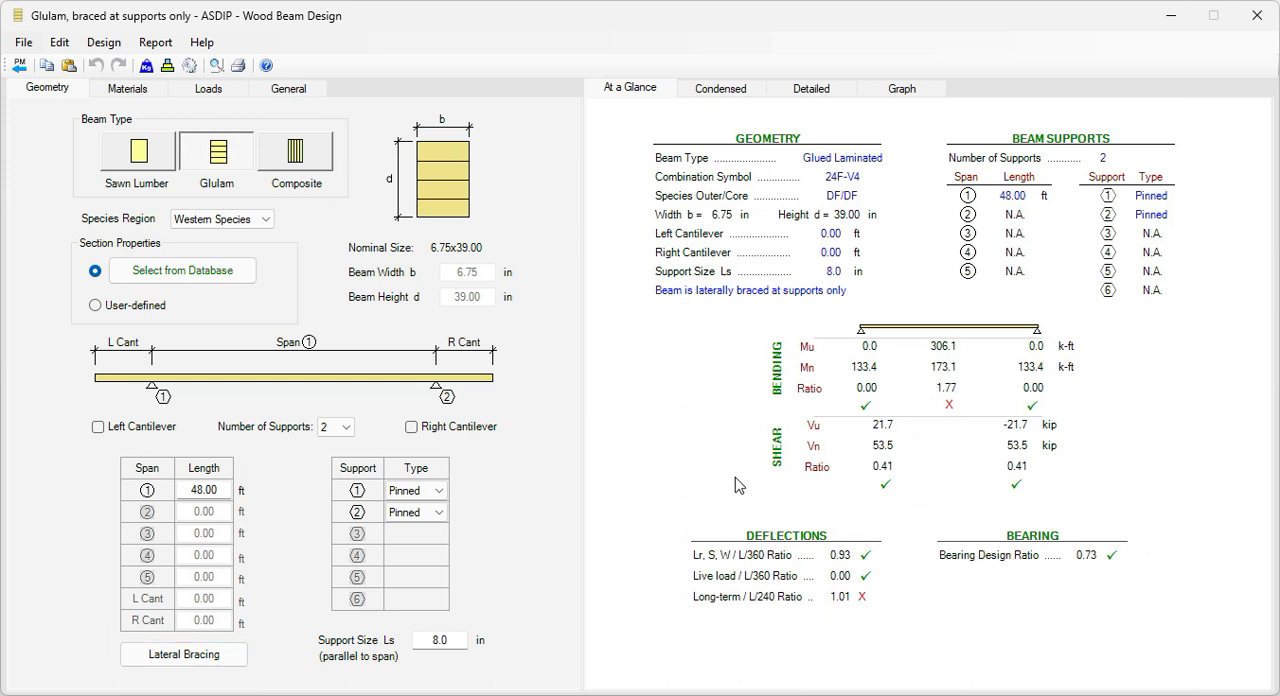
Step: Try the 6.75 x 60 in glulam section from the wood database for the beam
{"action": "left_click", "coordinate": [193, 281]}
{"action": "scroll", "coordinate": [397, 458], "scroll_direction": "down", "scroll_amount": 3}
{"action": "scroll", "coordinate": [397, 458], "scroll_direction": "down", "scroll_amount": 1}
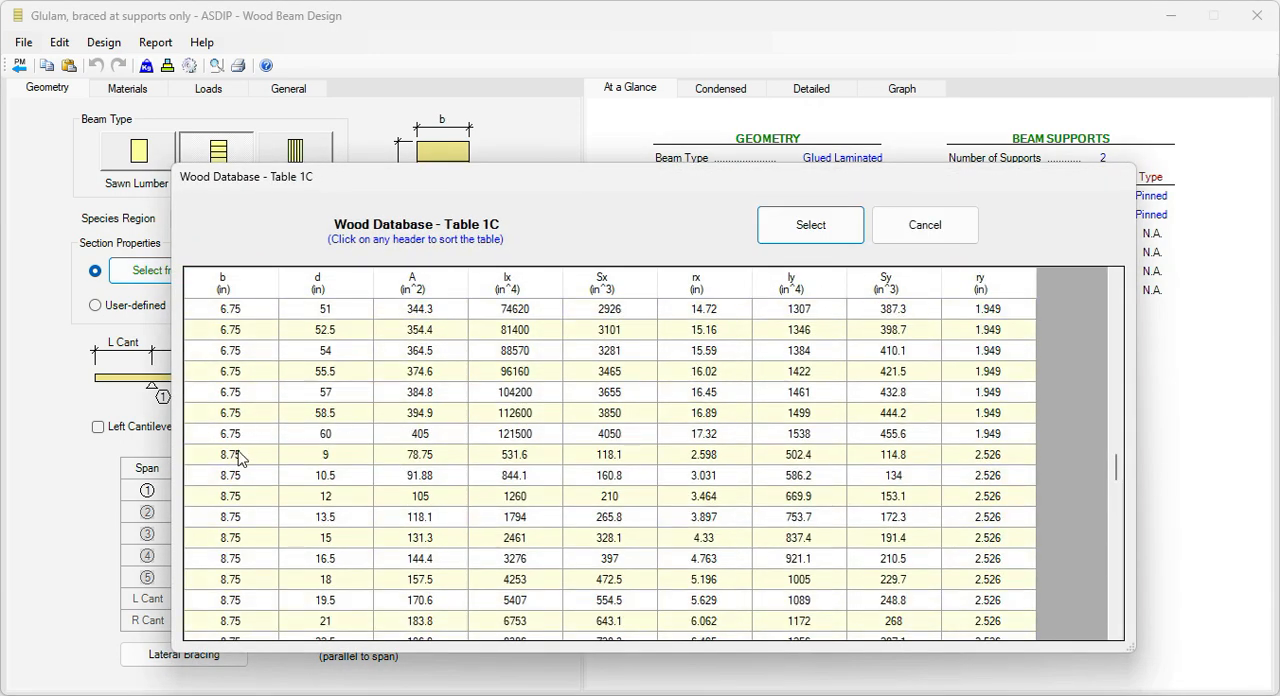
{"action": "left_click", "coordinate": [236, 434]}
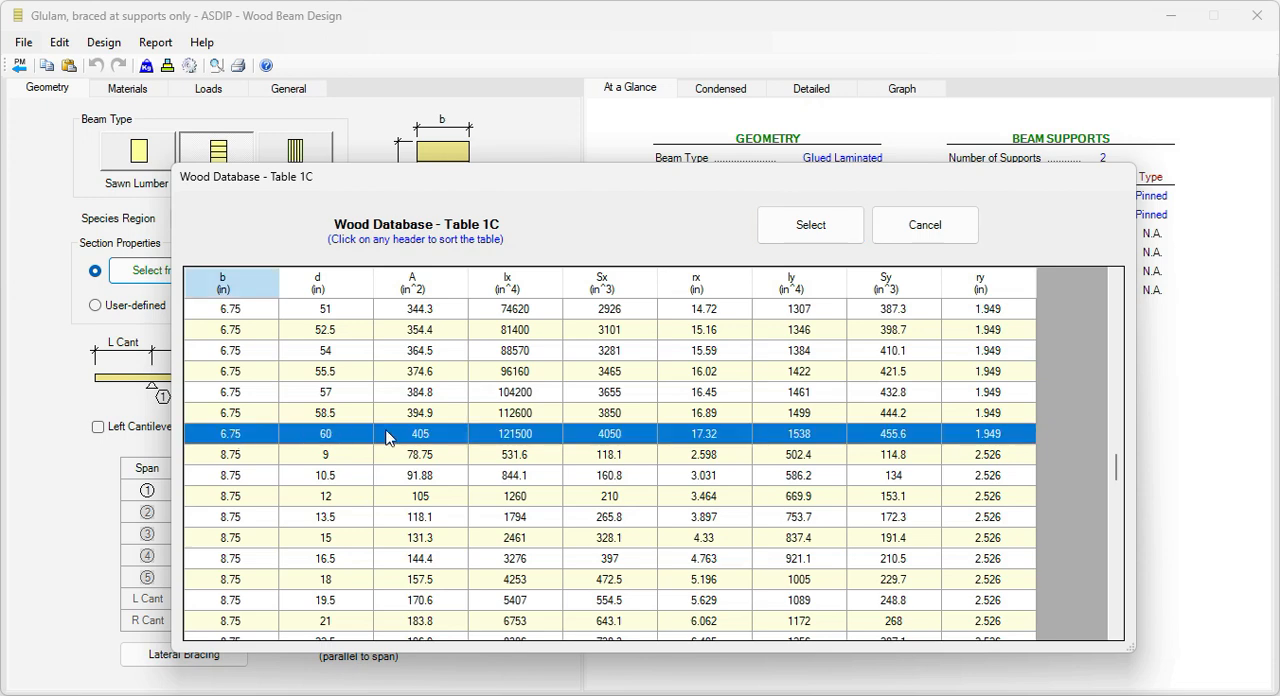
{"action": "left_click", "coordinate": [335, 437]}
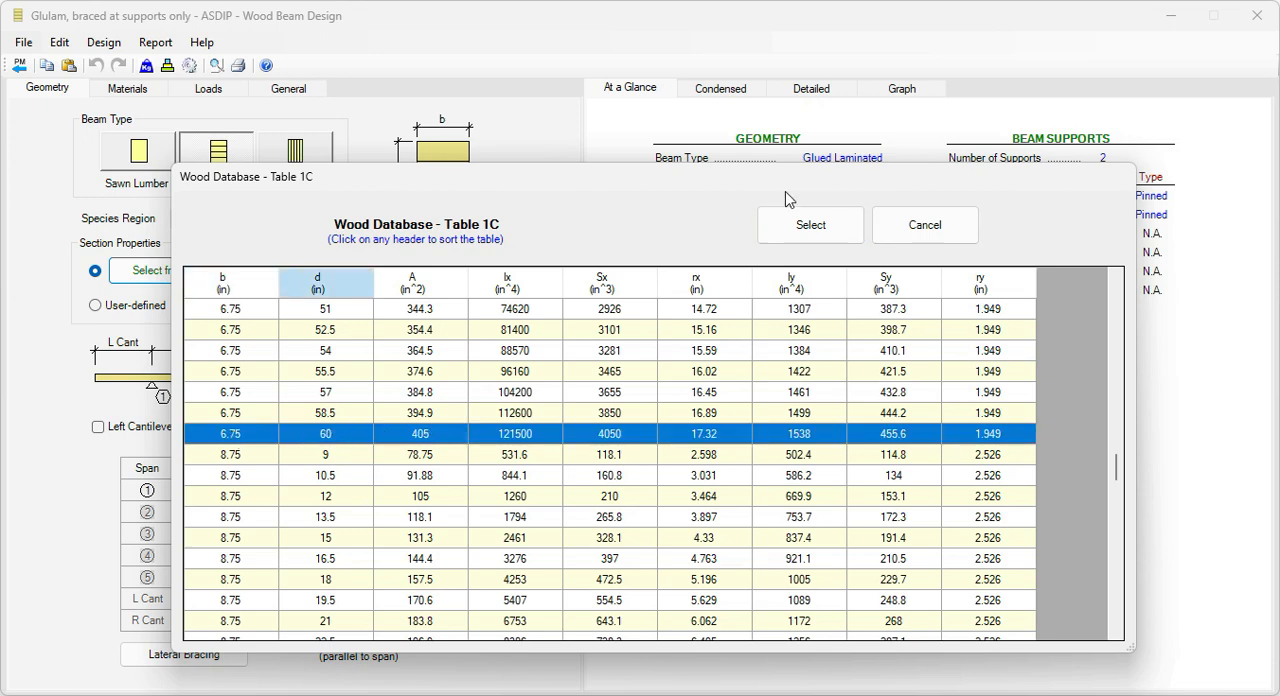
{"action": "left_click", "coordinate": [807, 230]}
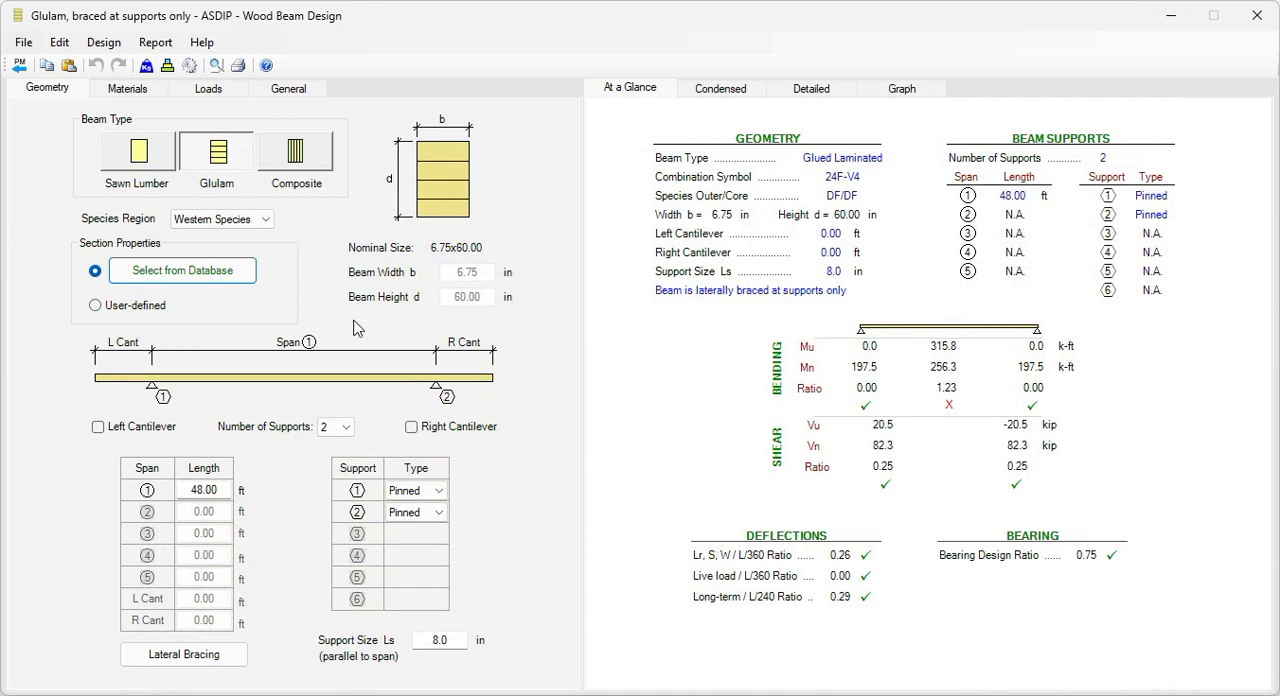
Step: Try the wider 8.75 x 24 in and 8.75 x 33 in glulam sections from the wood database
{"action": "left_click", "coordinate": [182, 271]}
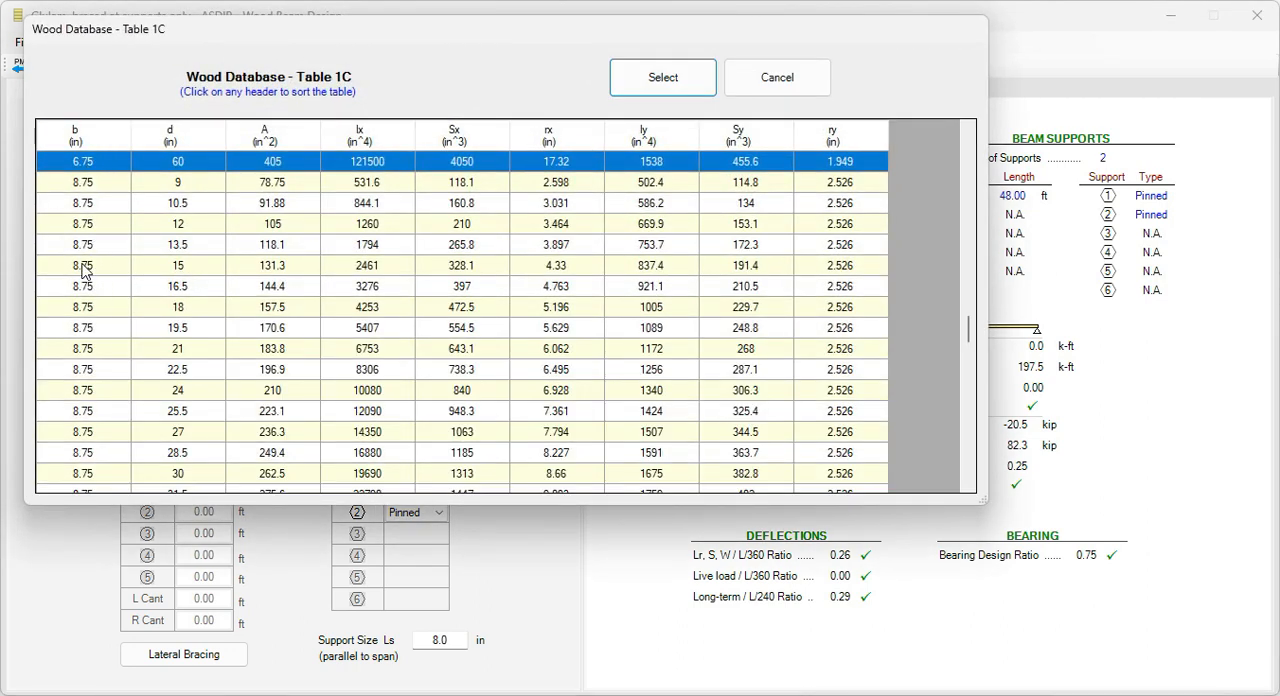
{"action": "left_click", "coordinate": [90, 392]}
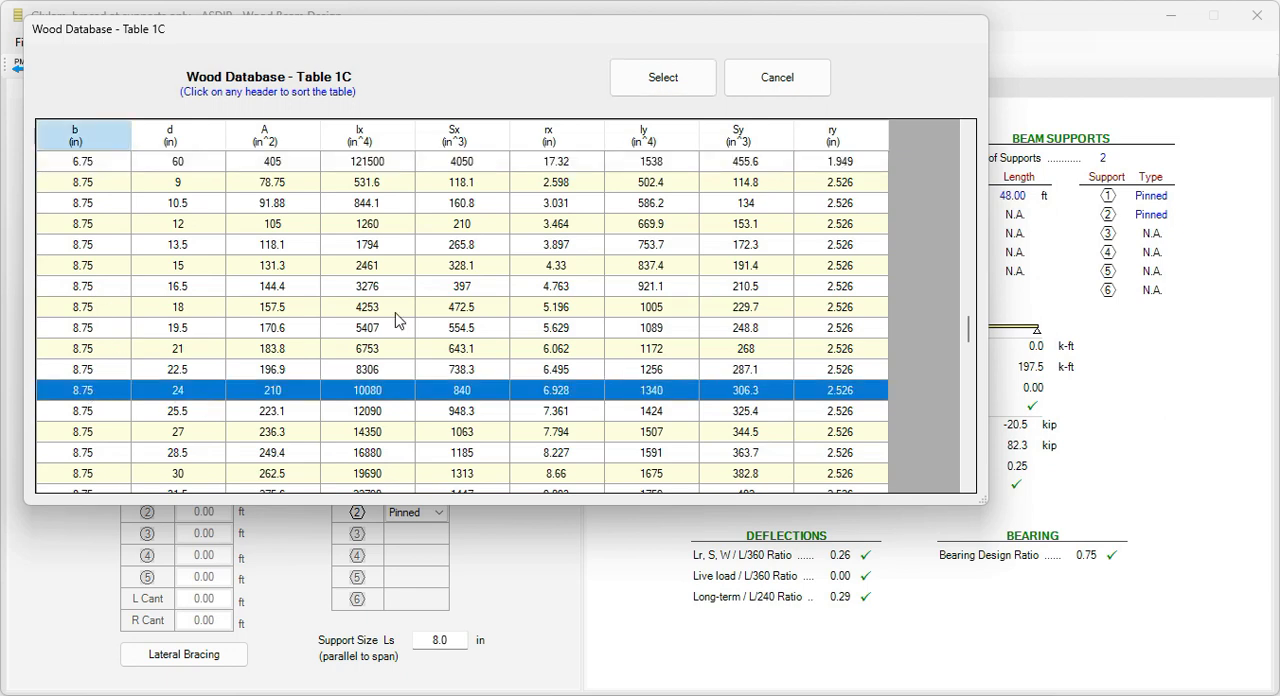
{"action": "left_click", "coordinate": [660, 80]}
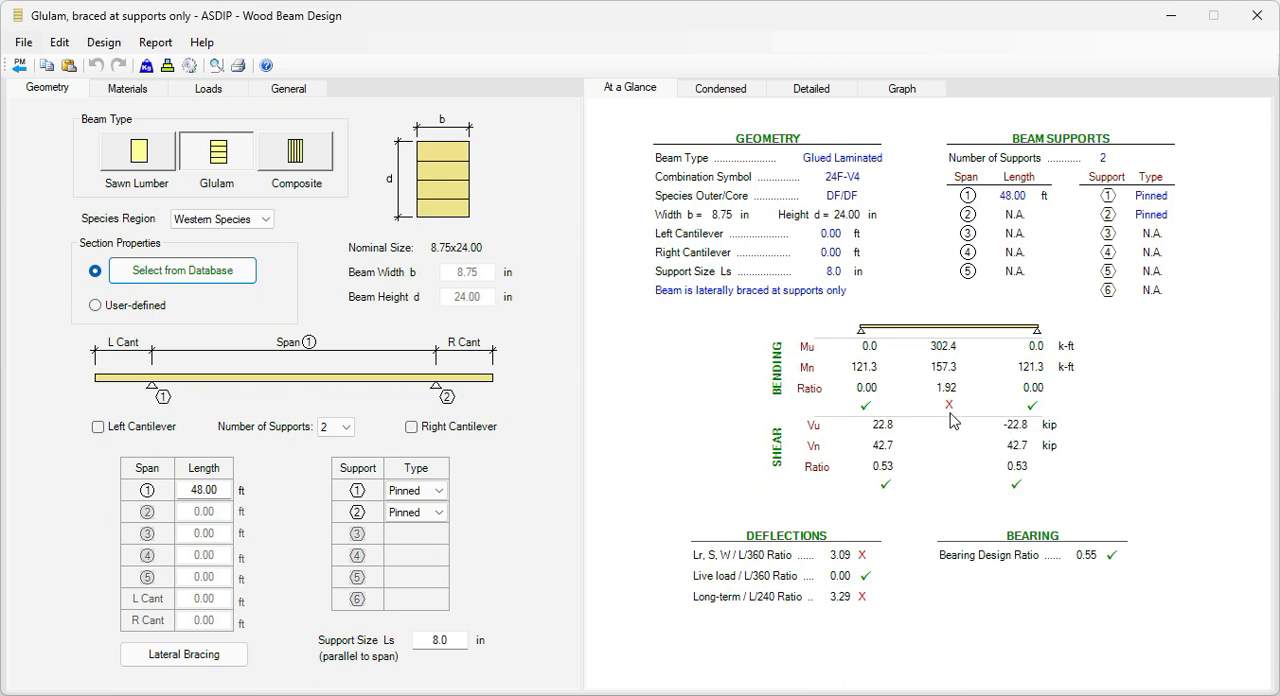
{"action": "left_click", "coordinate": [205, 272]}
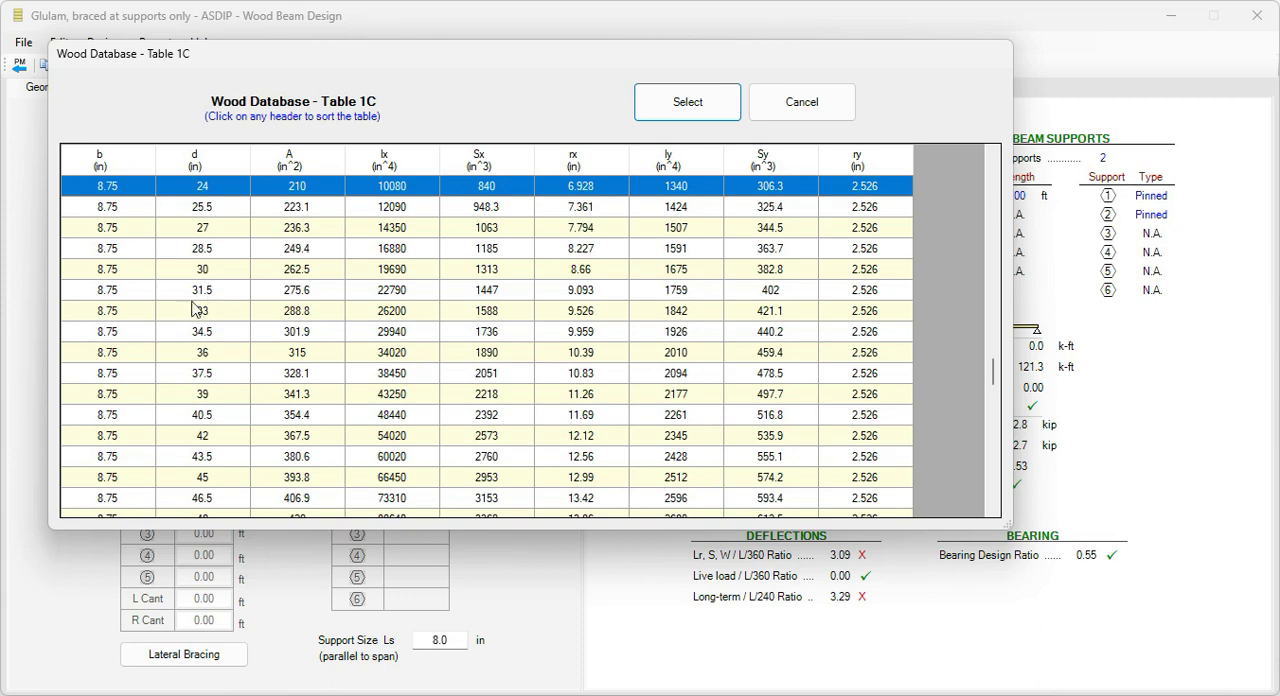
{"action": "left_click", "coordinate": [200, 312]}
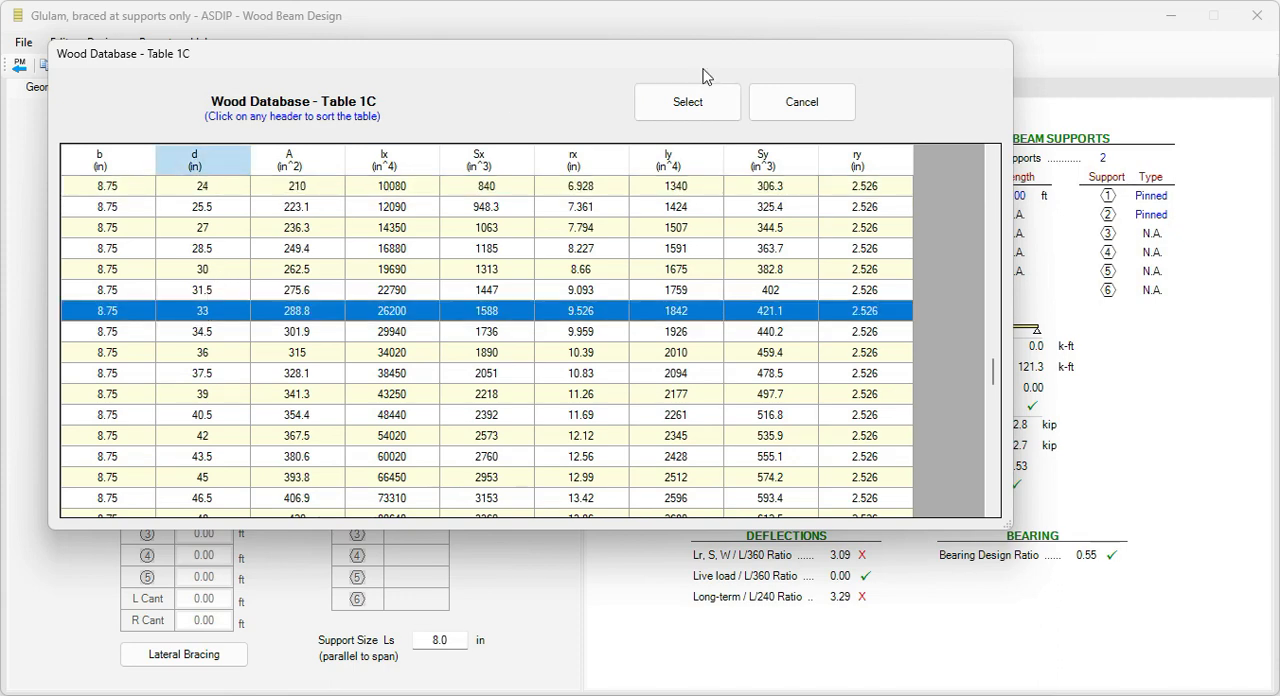
{"action": "left_click", "coordinate": [688, 104]}
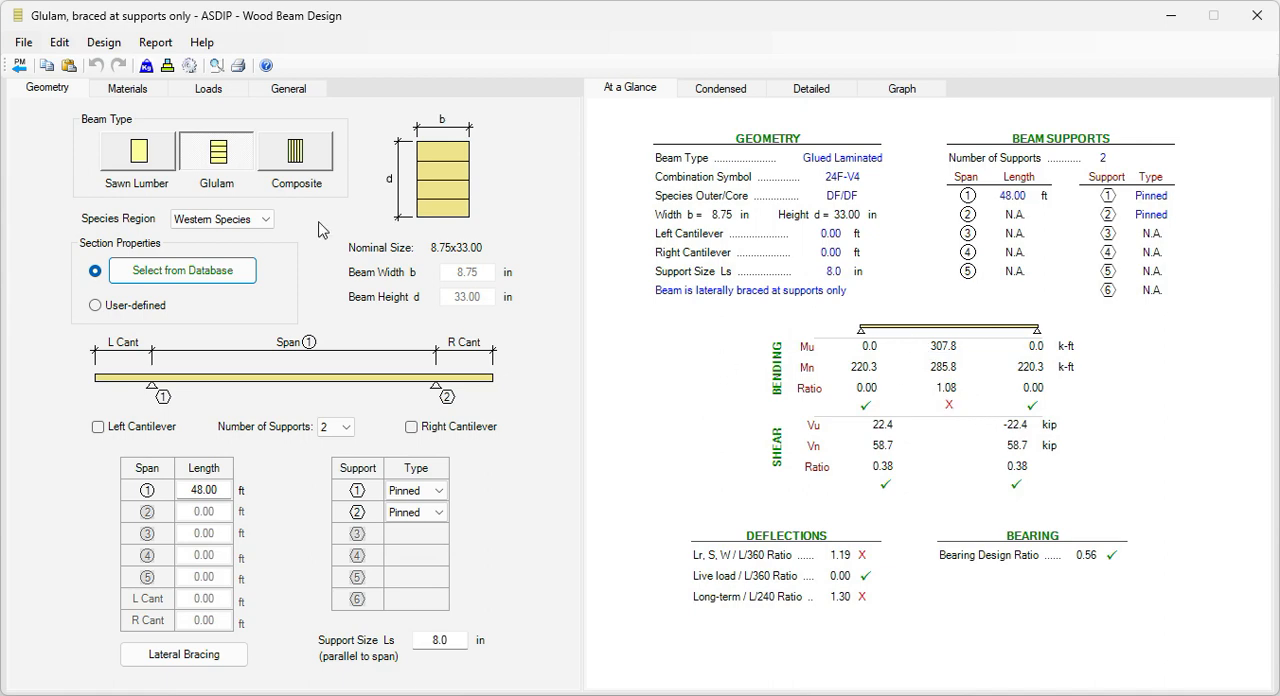
Step: Assign the 8.75 x 36 in glulam section from the wood database to the beam
{"action": "left_click", "coordinate": [182, 274]}
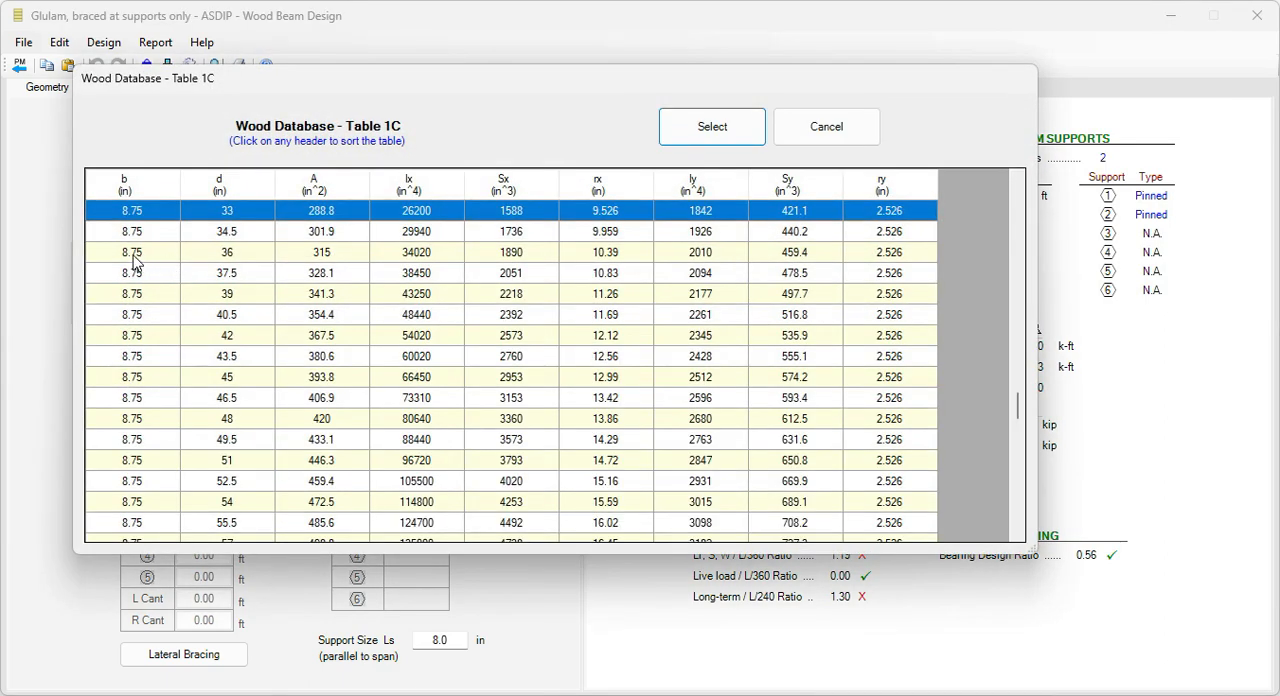
{"action": "left_click", "coordinate": [134, 256]}
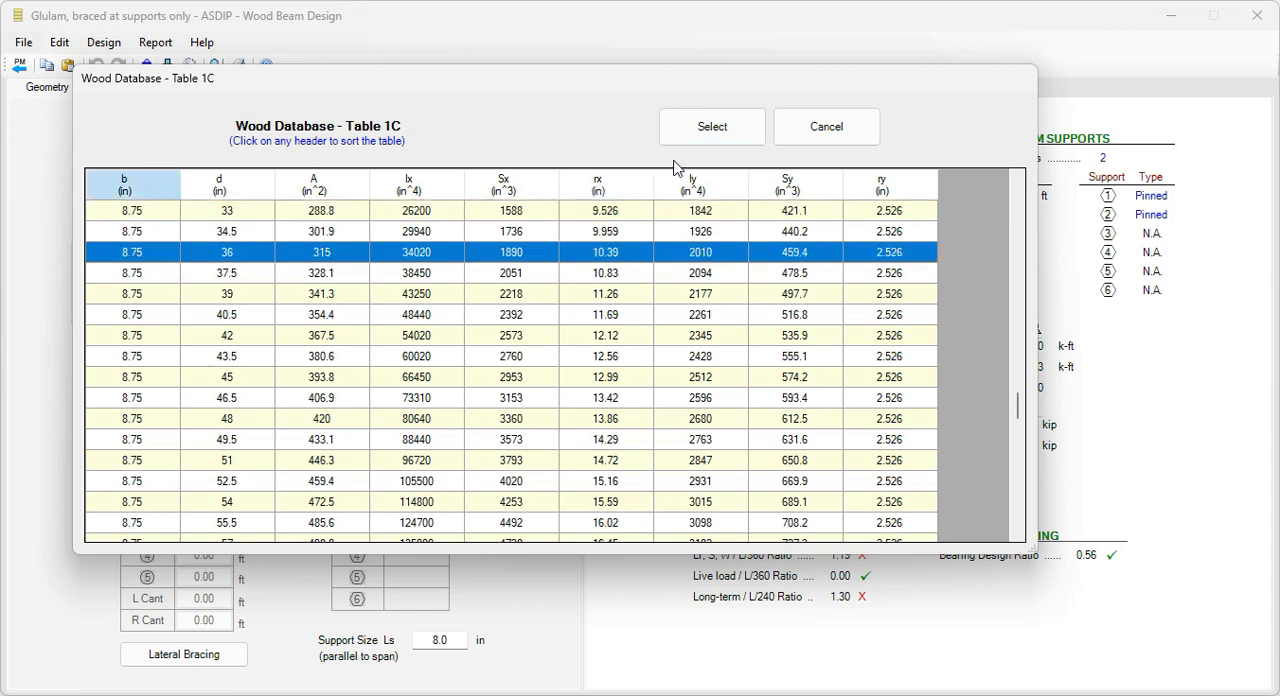
{"action": "left_click", "coordinate": [710, 127]}
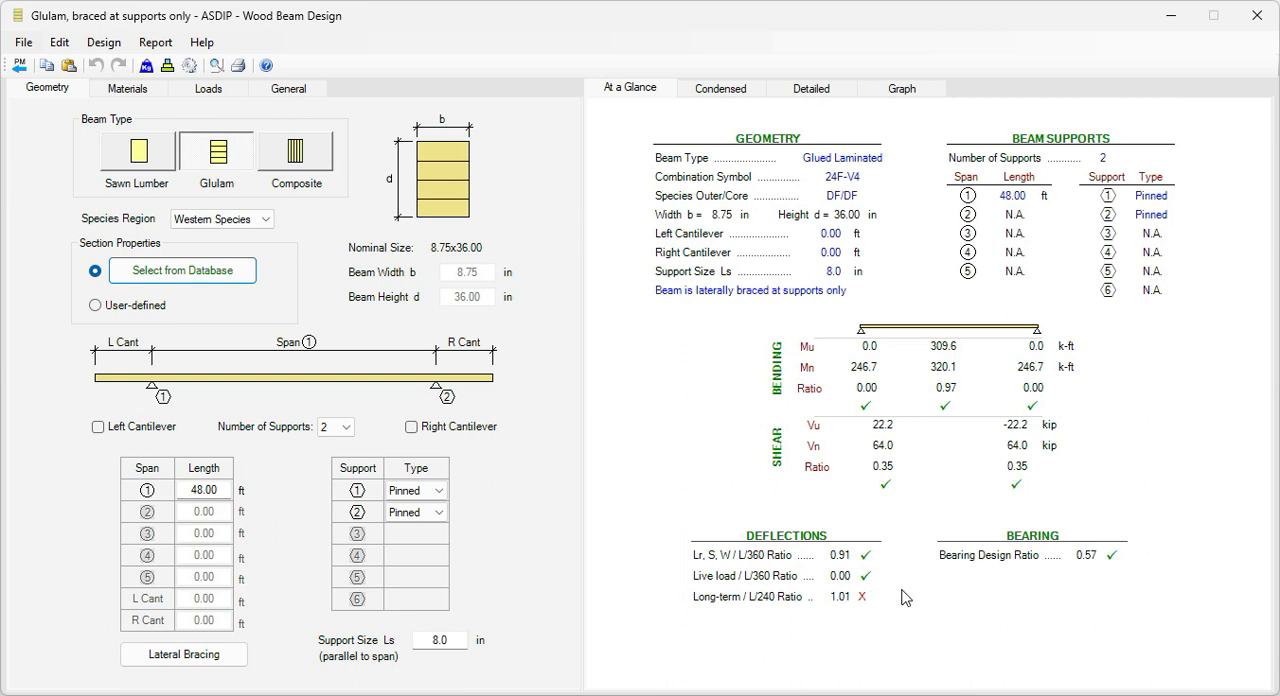
Step: Examine the detailed adjustment factors, adjusted design values and bending, shear, bearing and deflection checks, and return to the at-a-glance results
{"action": "left_click", "coordinate": [812, 90]}
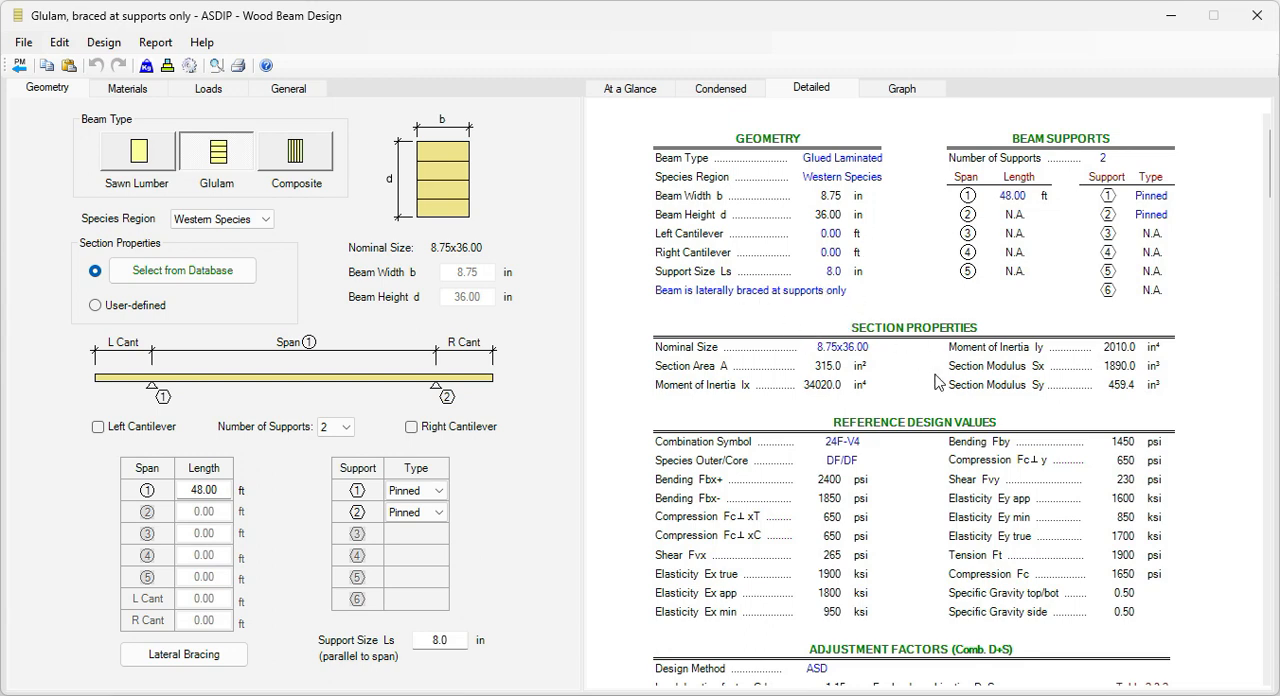
{"action": "scroll", "coordinate": [938, 382], "scroll_direction": "down", "scroll_amount": 10}
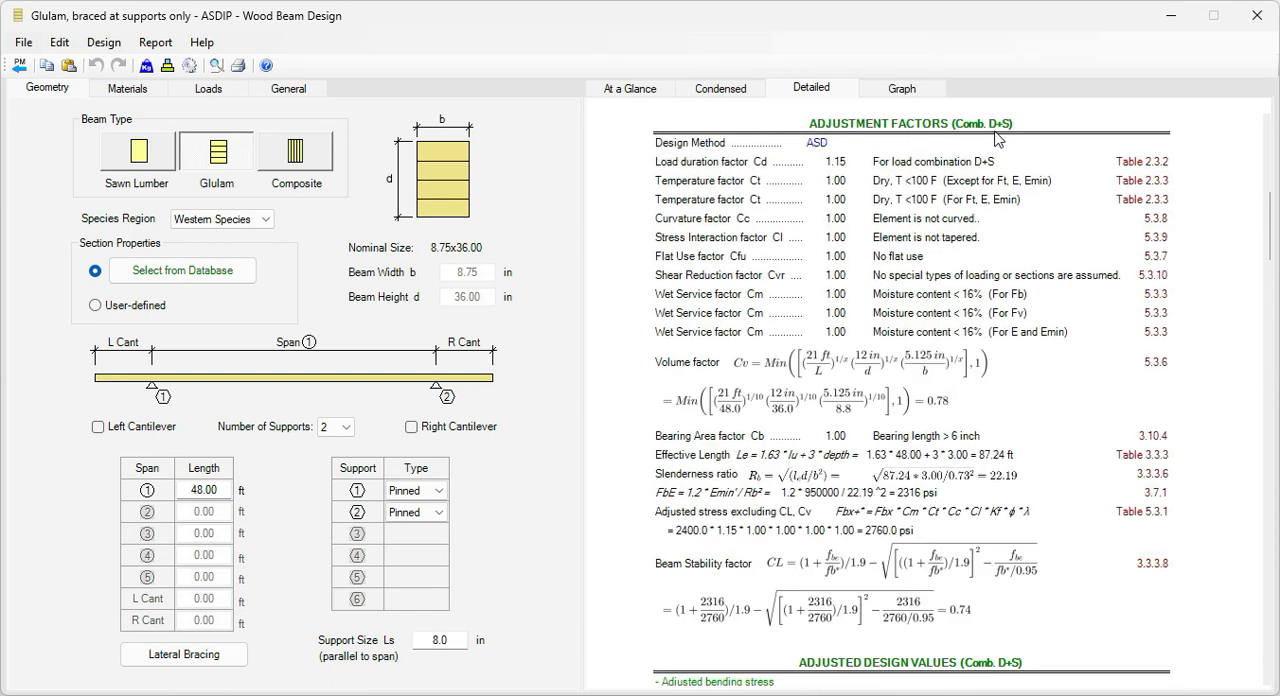
{"action": "scroll", "coordinate": [925, 435], "scroll_direction": "down", "scroll_amount": 3}
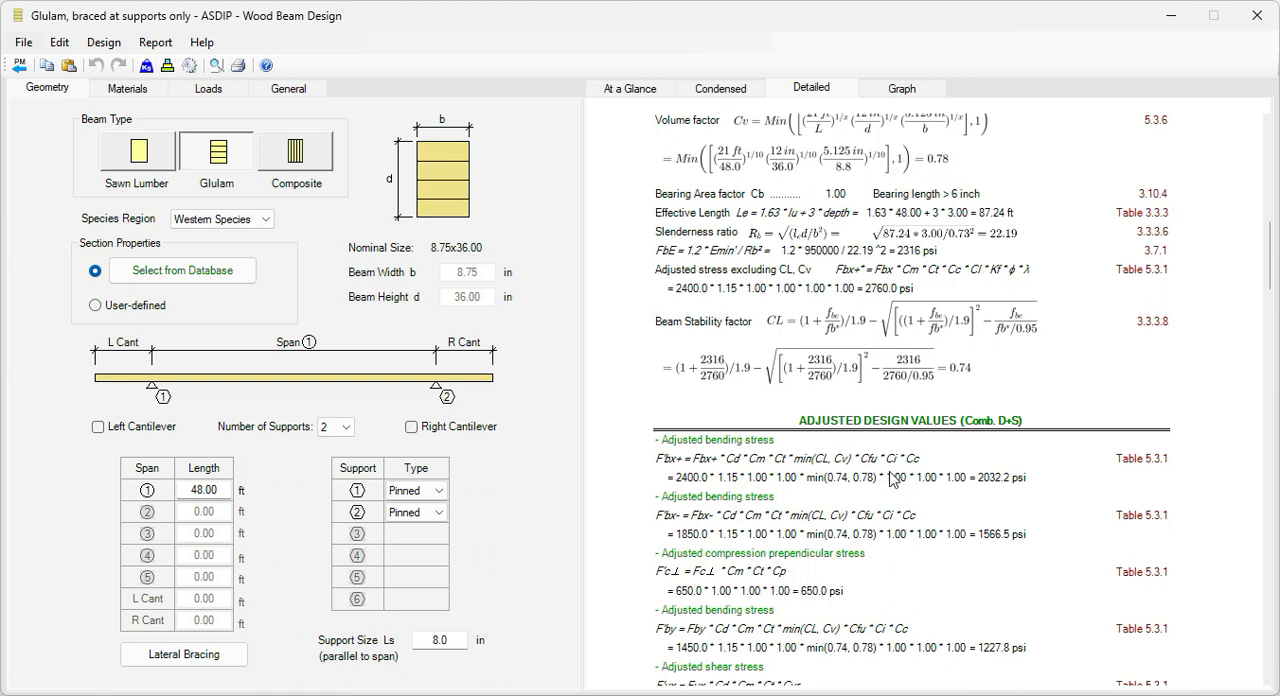
{"action": "scroll", "coordinate": [829, 533], "scroll_direction": "down", "scroll_amount": 8}
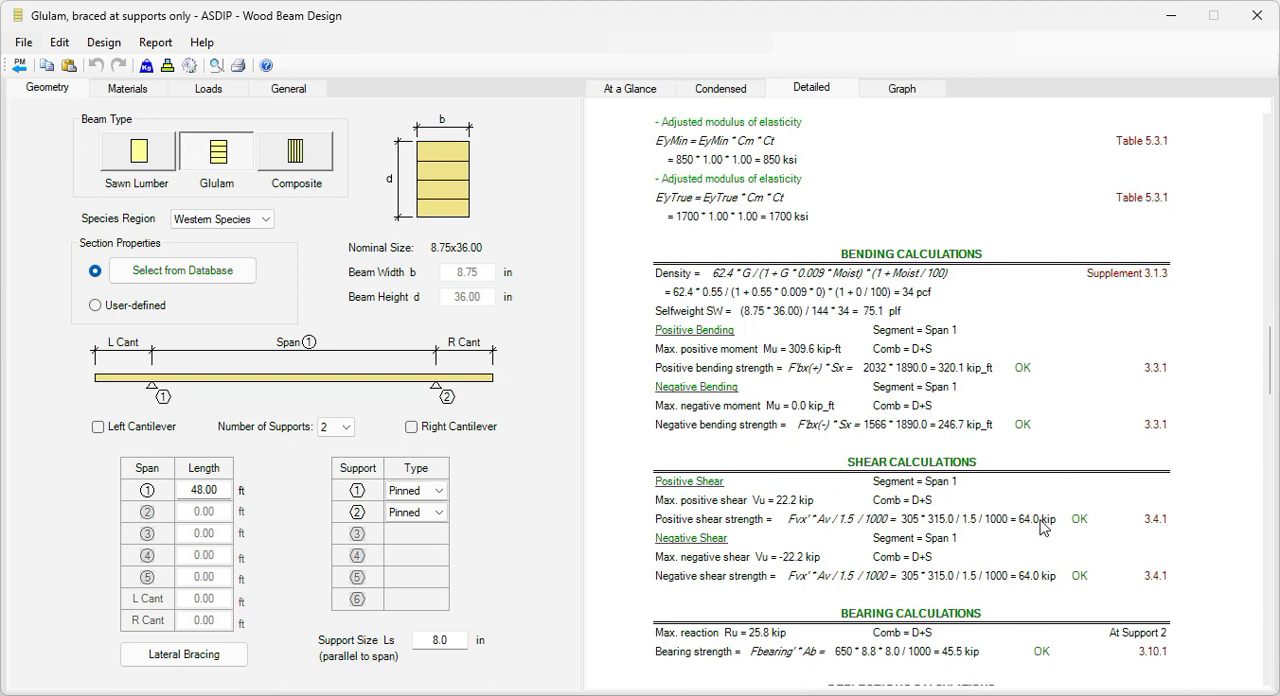
{"action": "scroll", "coordinate": [1022, 538], "scroll_direction": "down", "scroll_amount": 5}
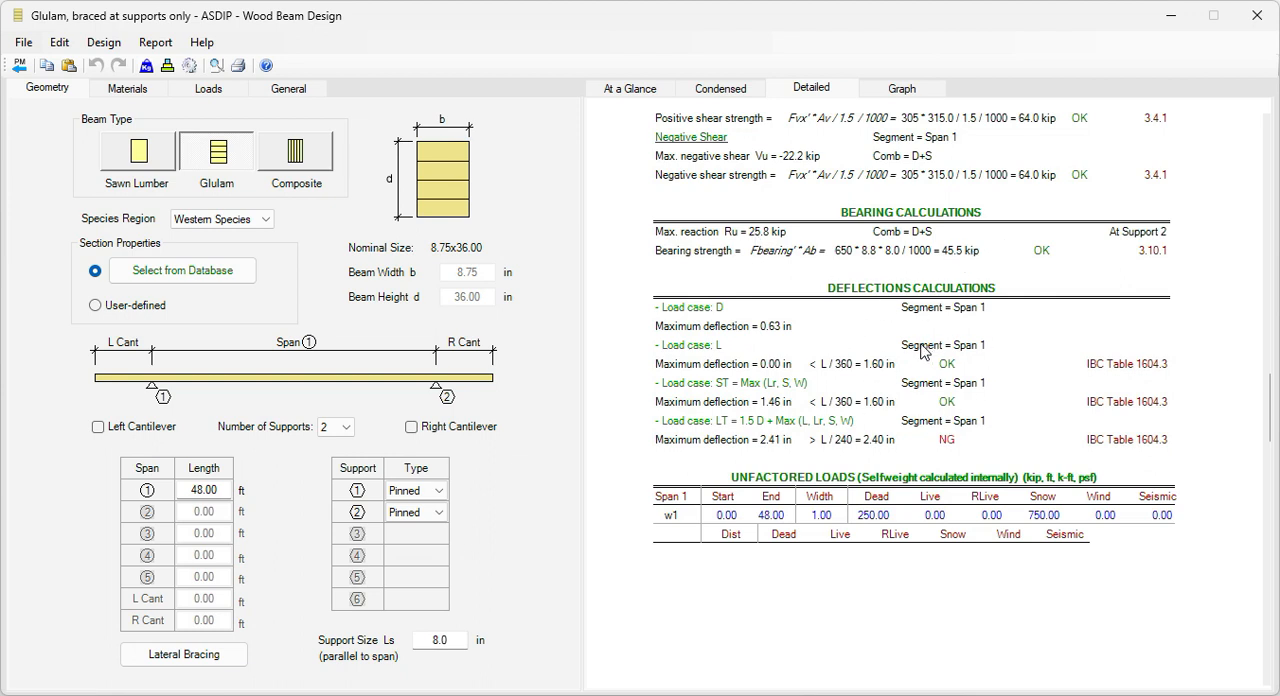
{"action": "scroll", "coordinate": [921, 350], "scroll_direction": "up", "scroll_amount": 15}
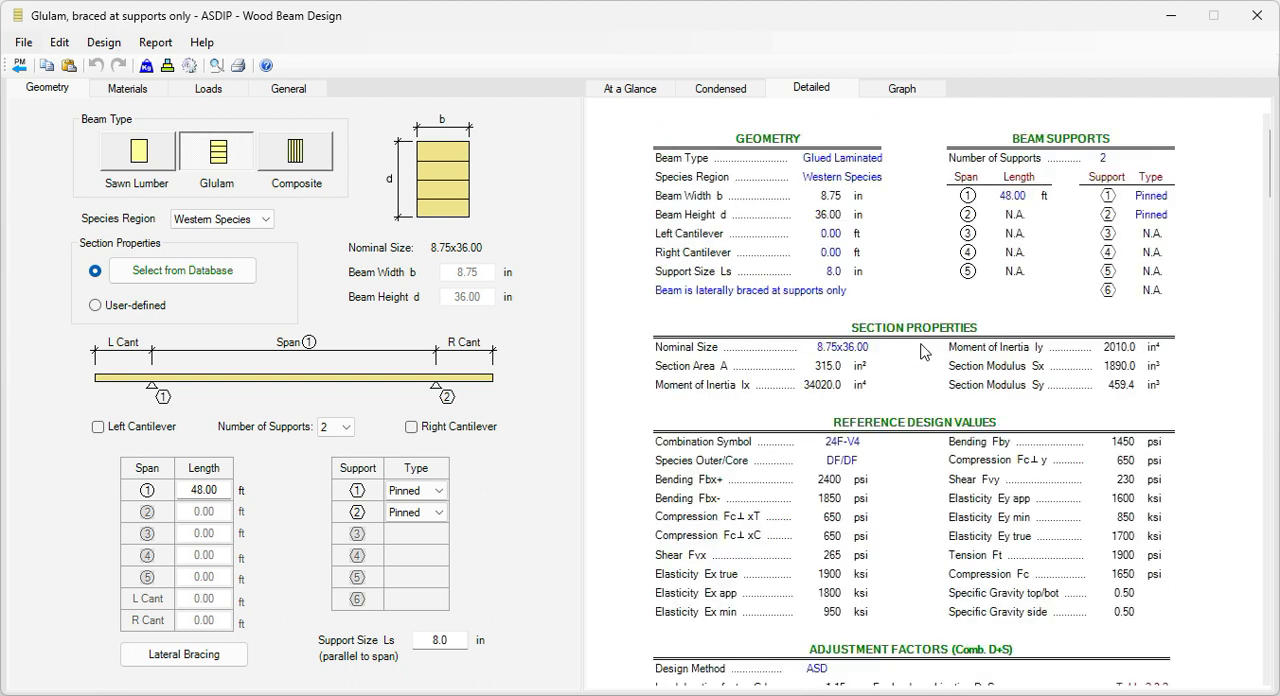
{"action": "left_click", "coordinate": [627, 89]}
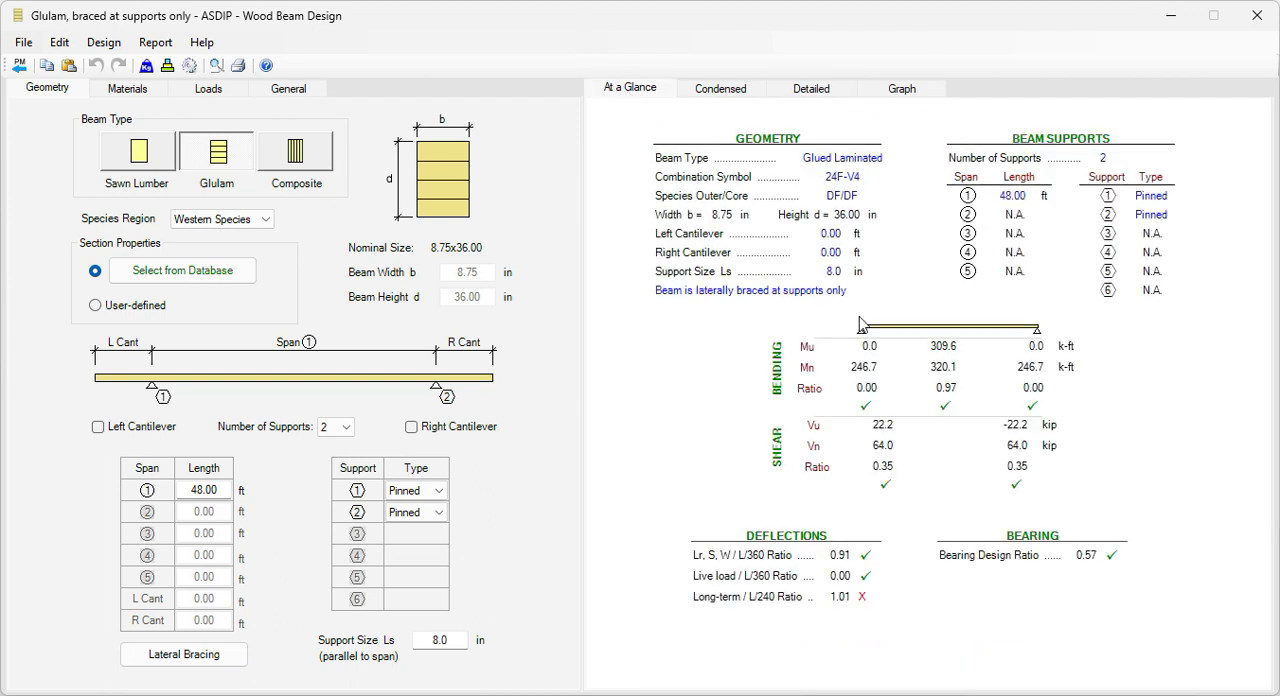